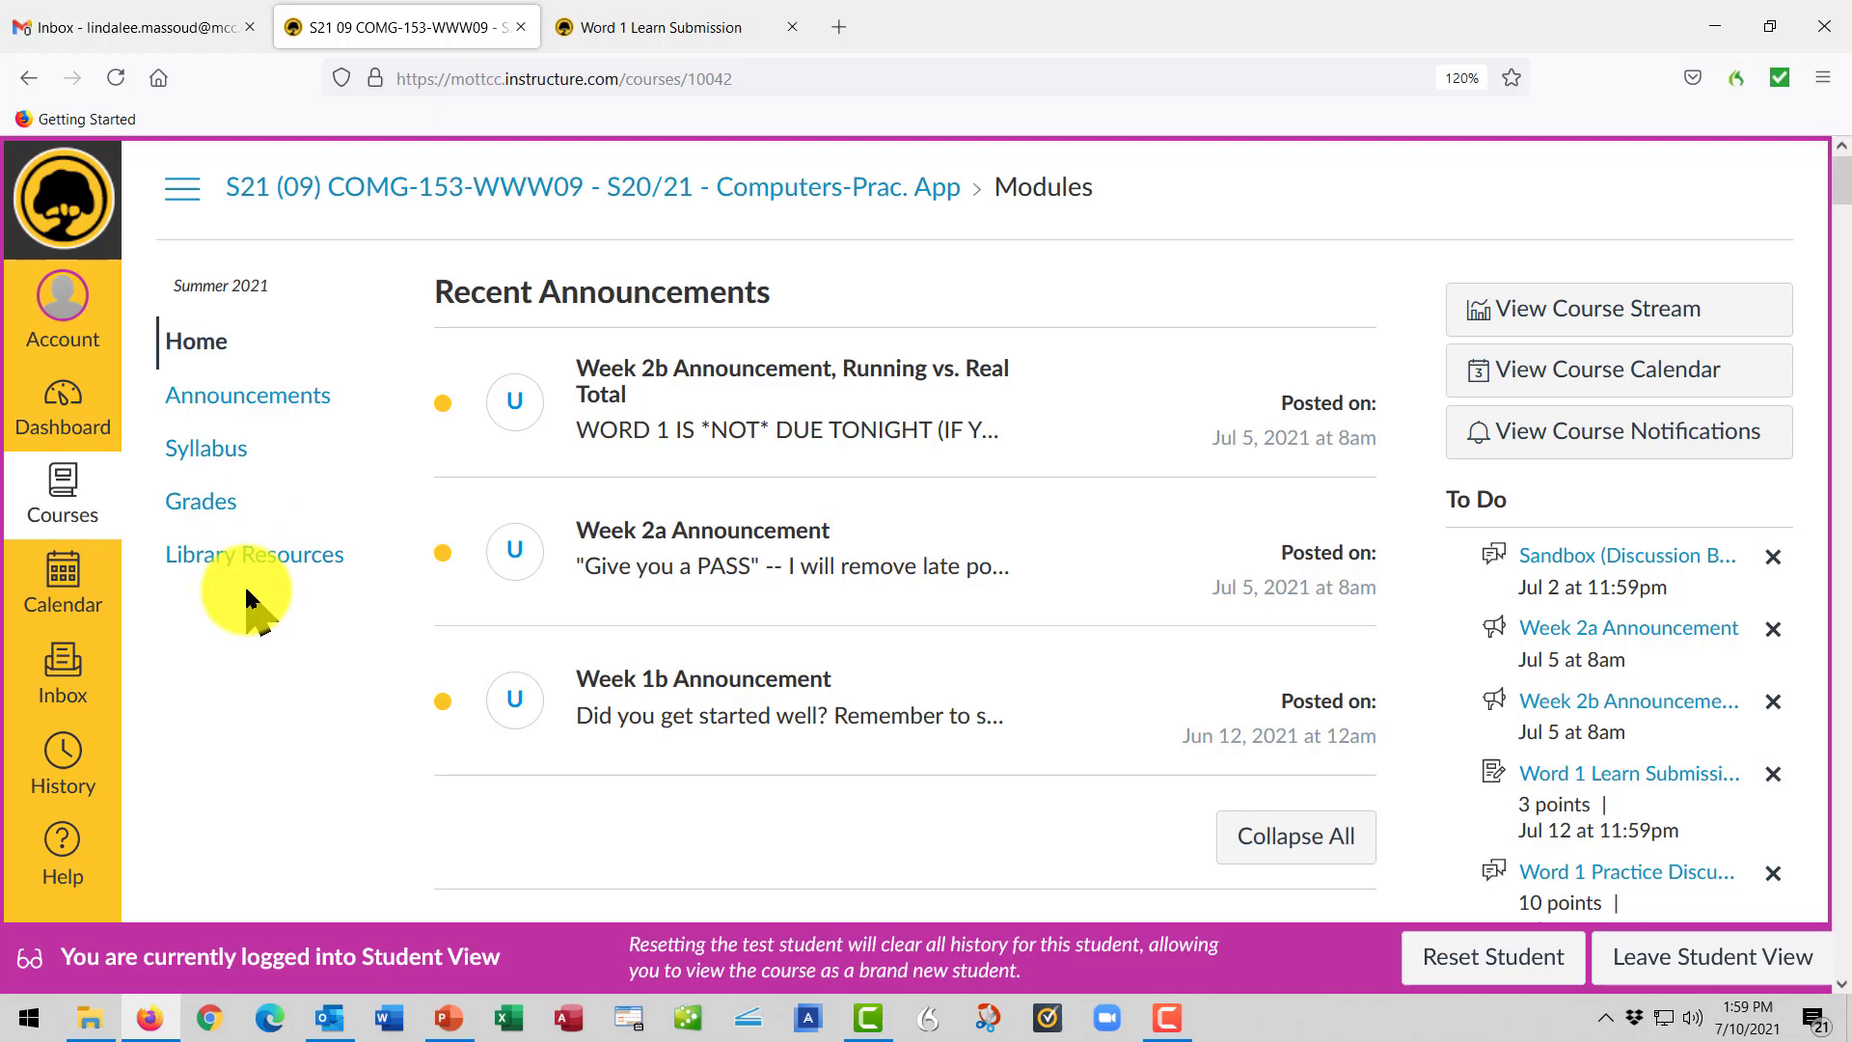
Scroll the COMG-153 course home page past the announcements to the Email module
scroll(644, 813, "down", 5)
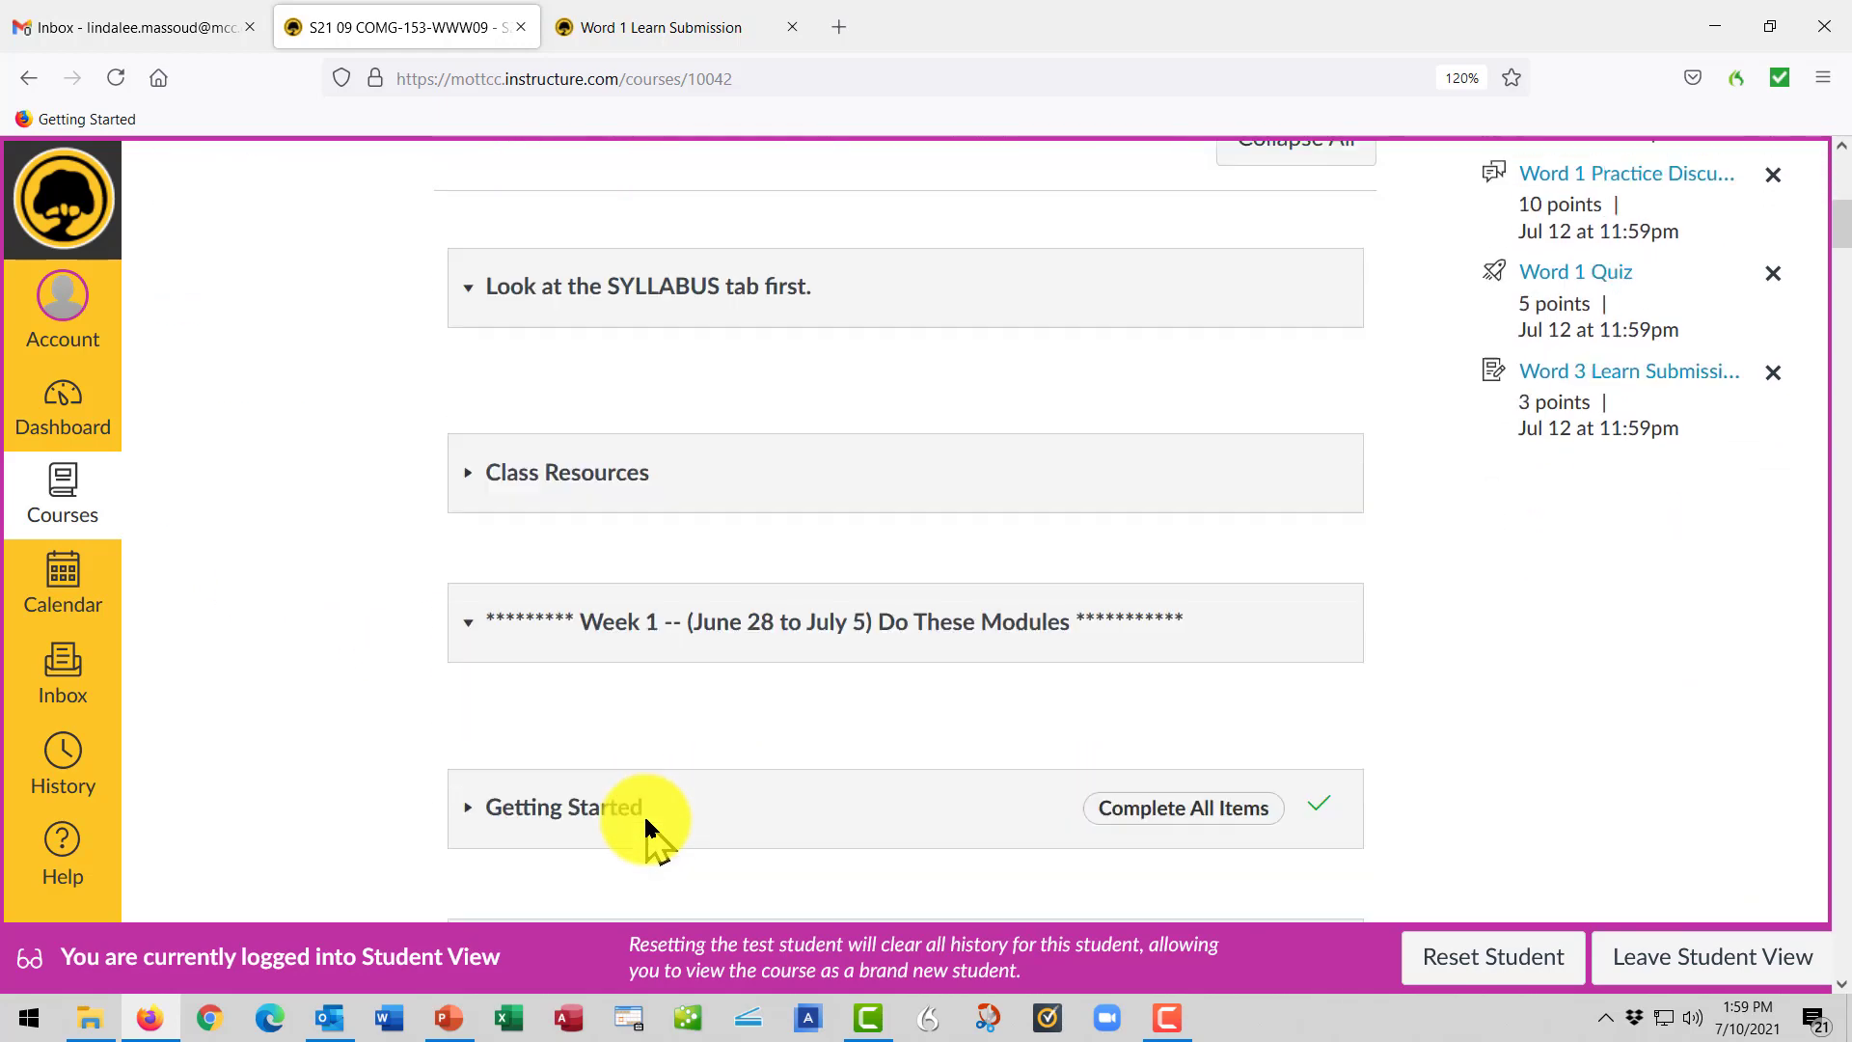
scroll(645, 813, "down", 10)
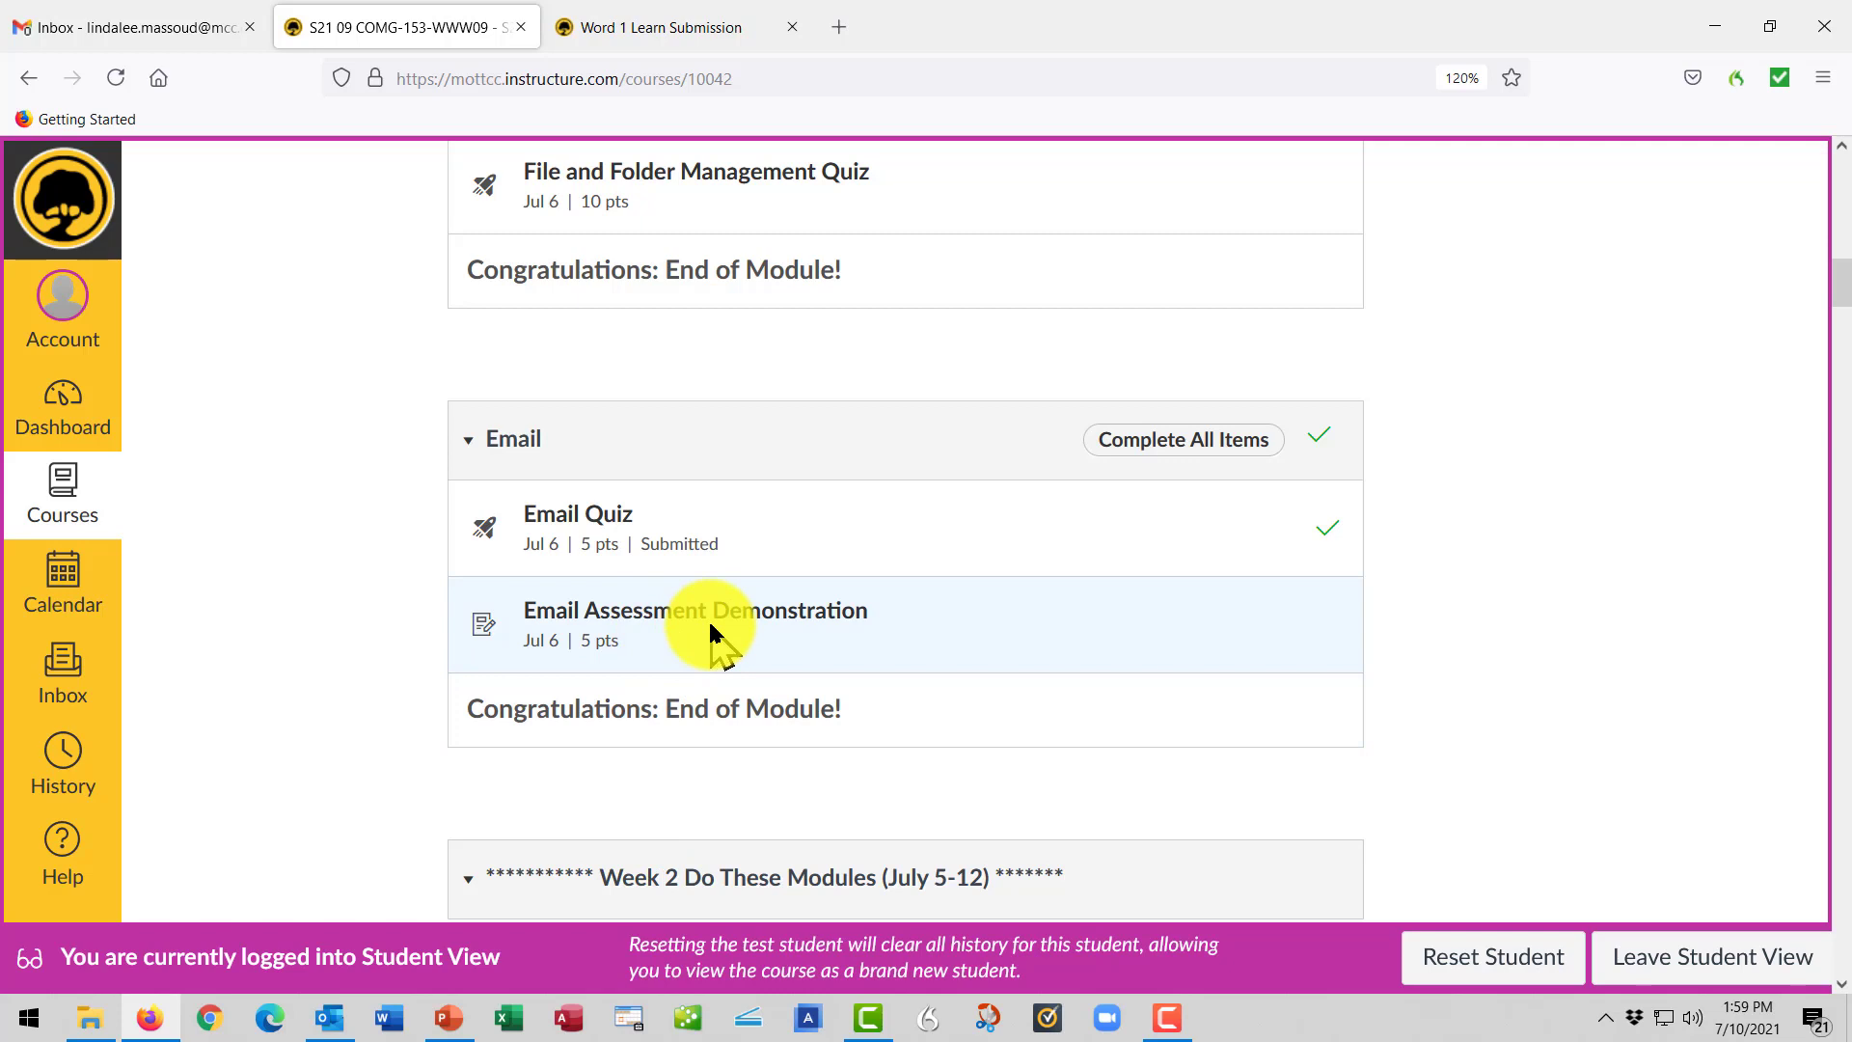
Open the Email Assessment Demonstration assignment and review its late submission and rubric
left_click(607, 618)
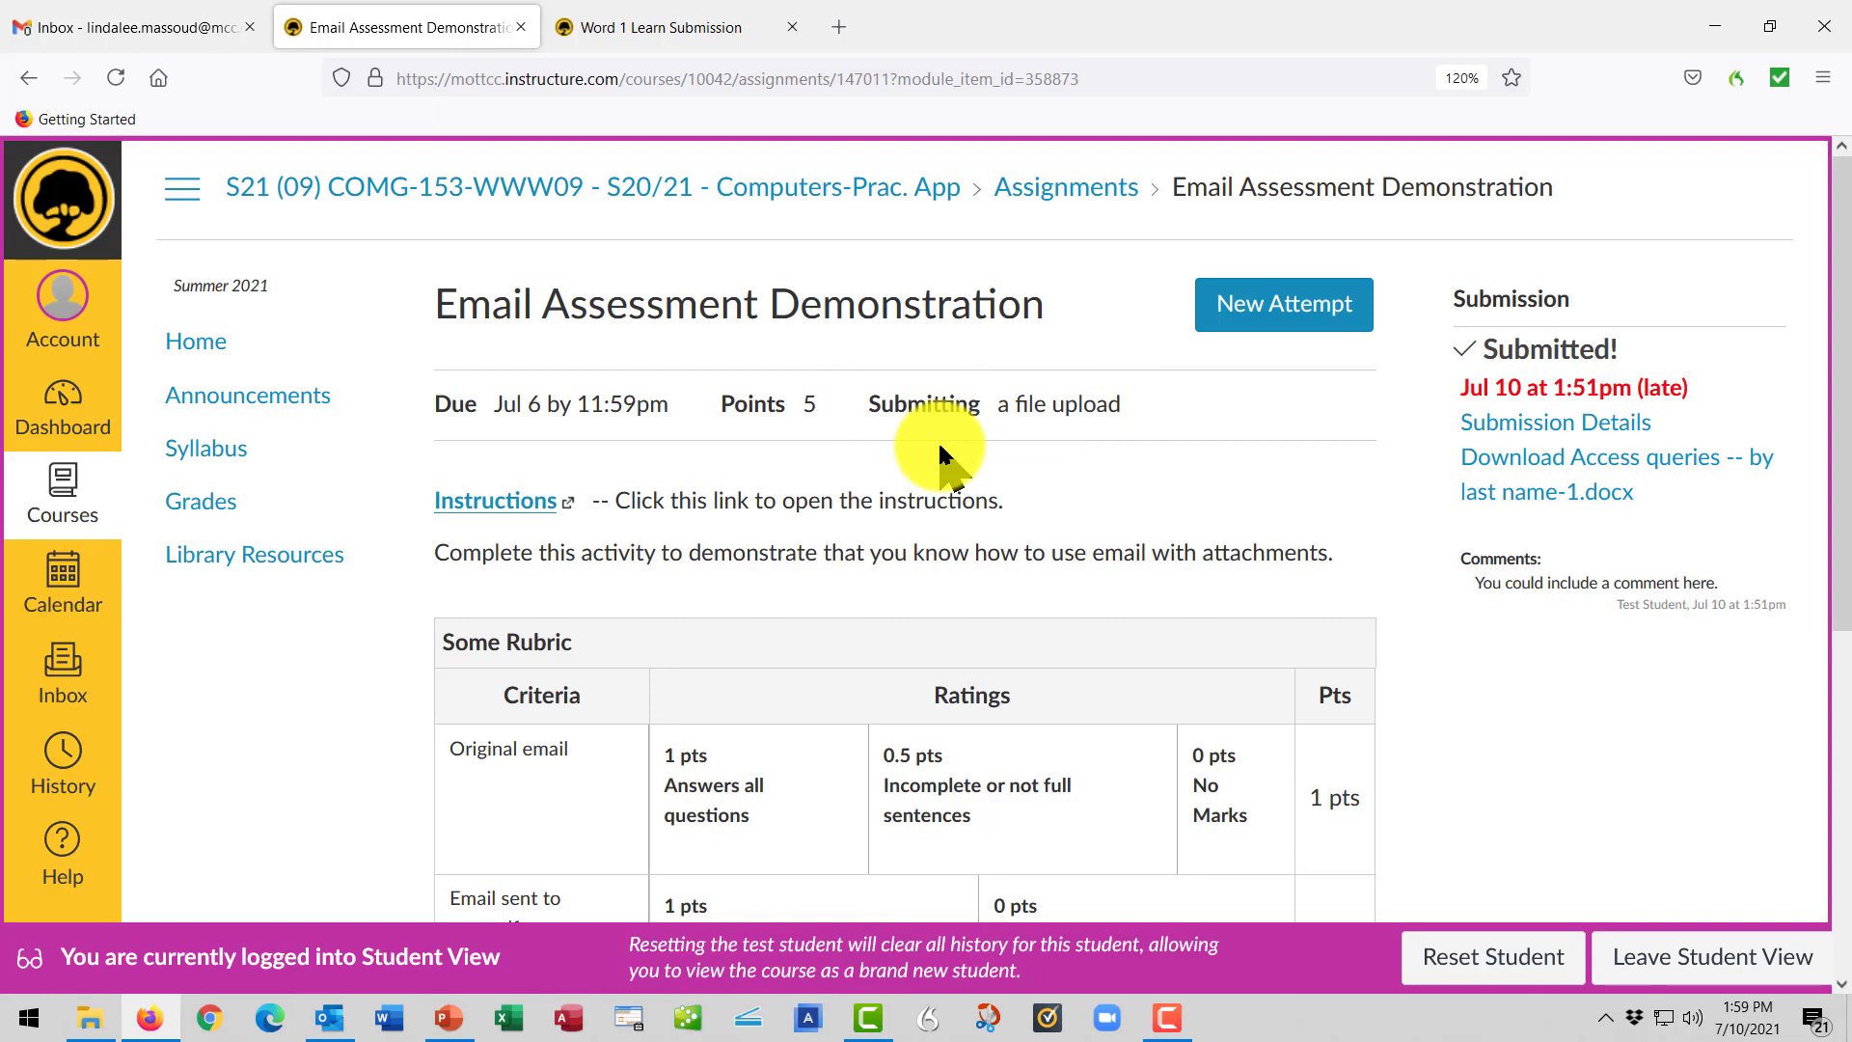
scroll(937, 440, "down", 4)
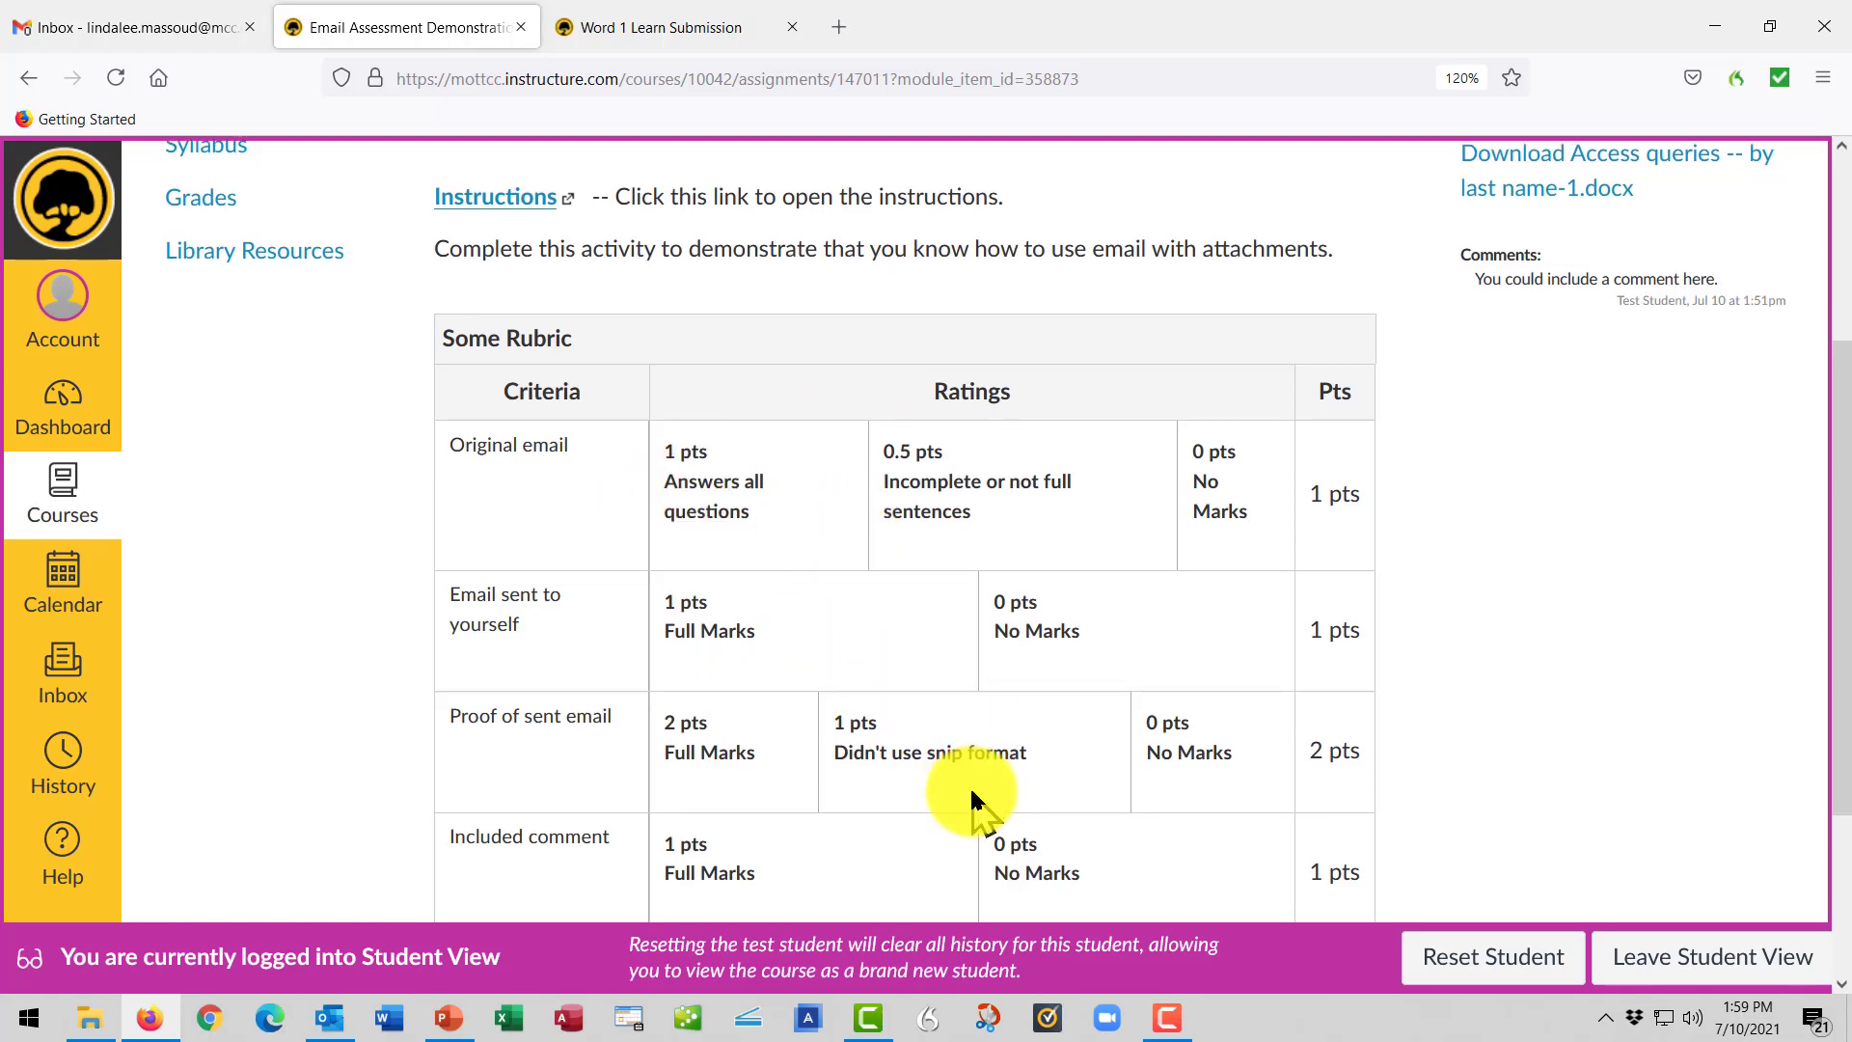
scroll(969, 785, "down", 3)
scroll(970, 789, "up", 5)
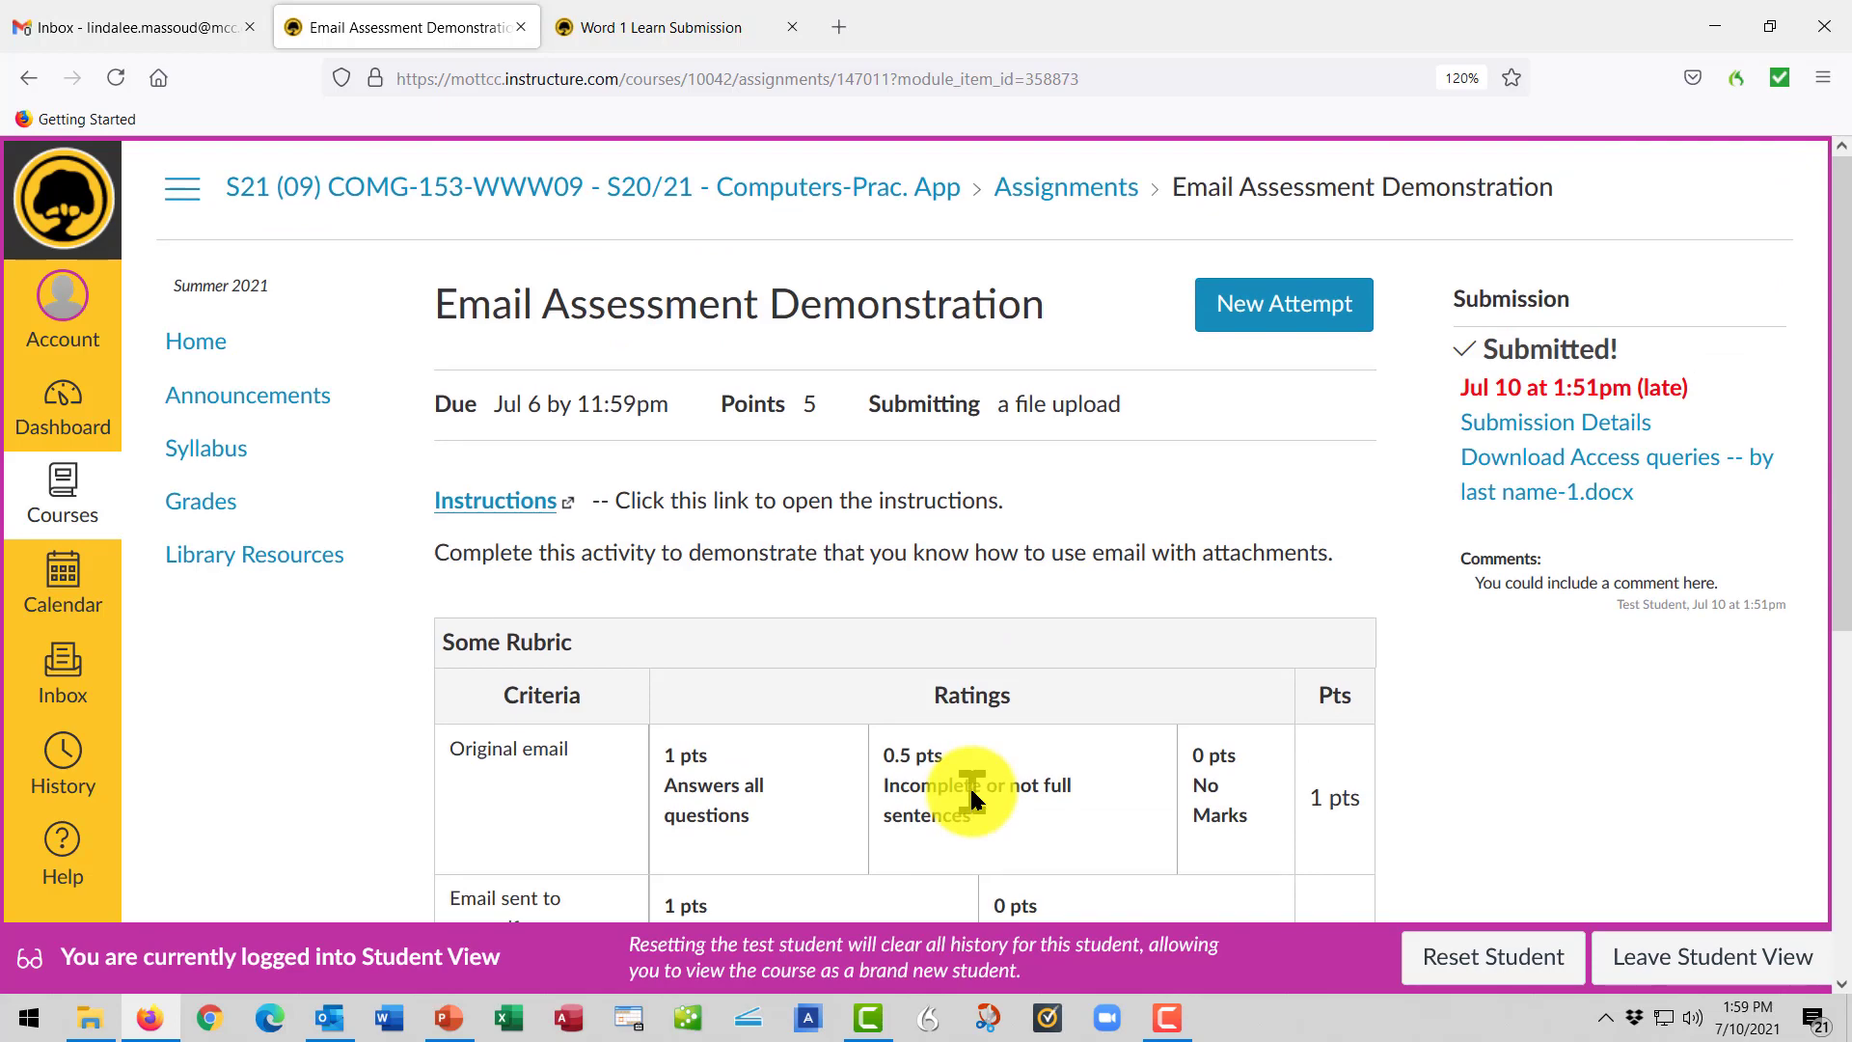
Start a new attempt on the overdue Email Assessment Demonstration assignment, accepting the overdue warning
left_click(1272, 327)
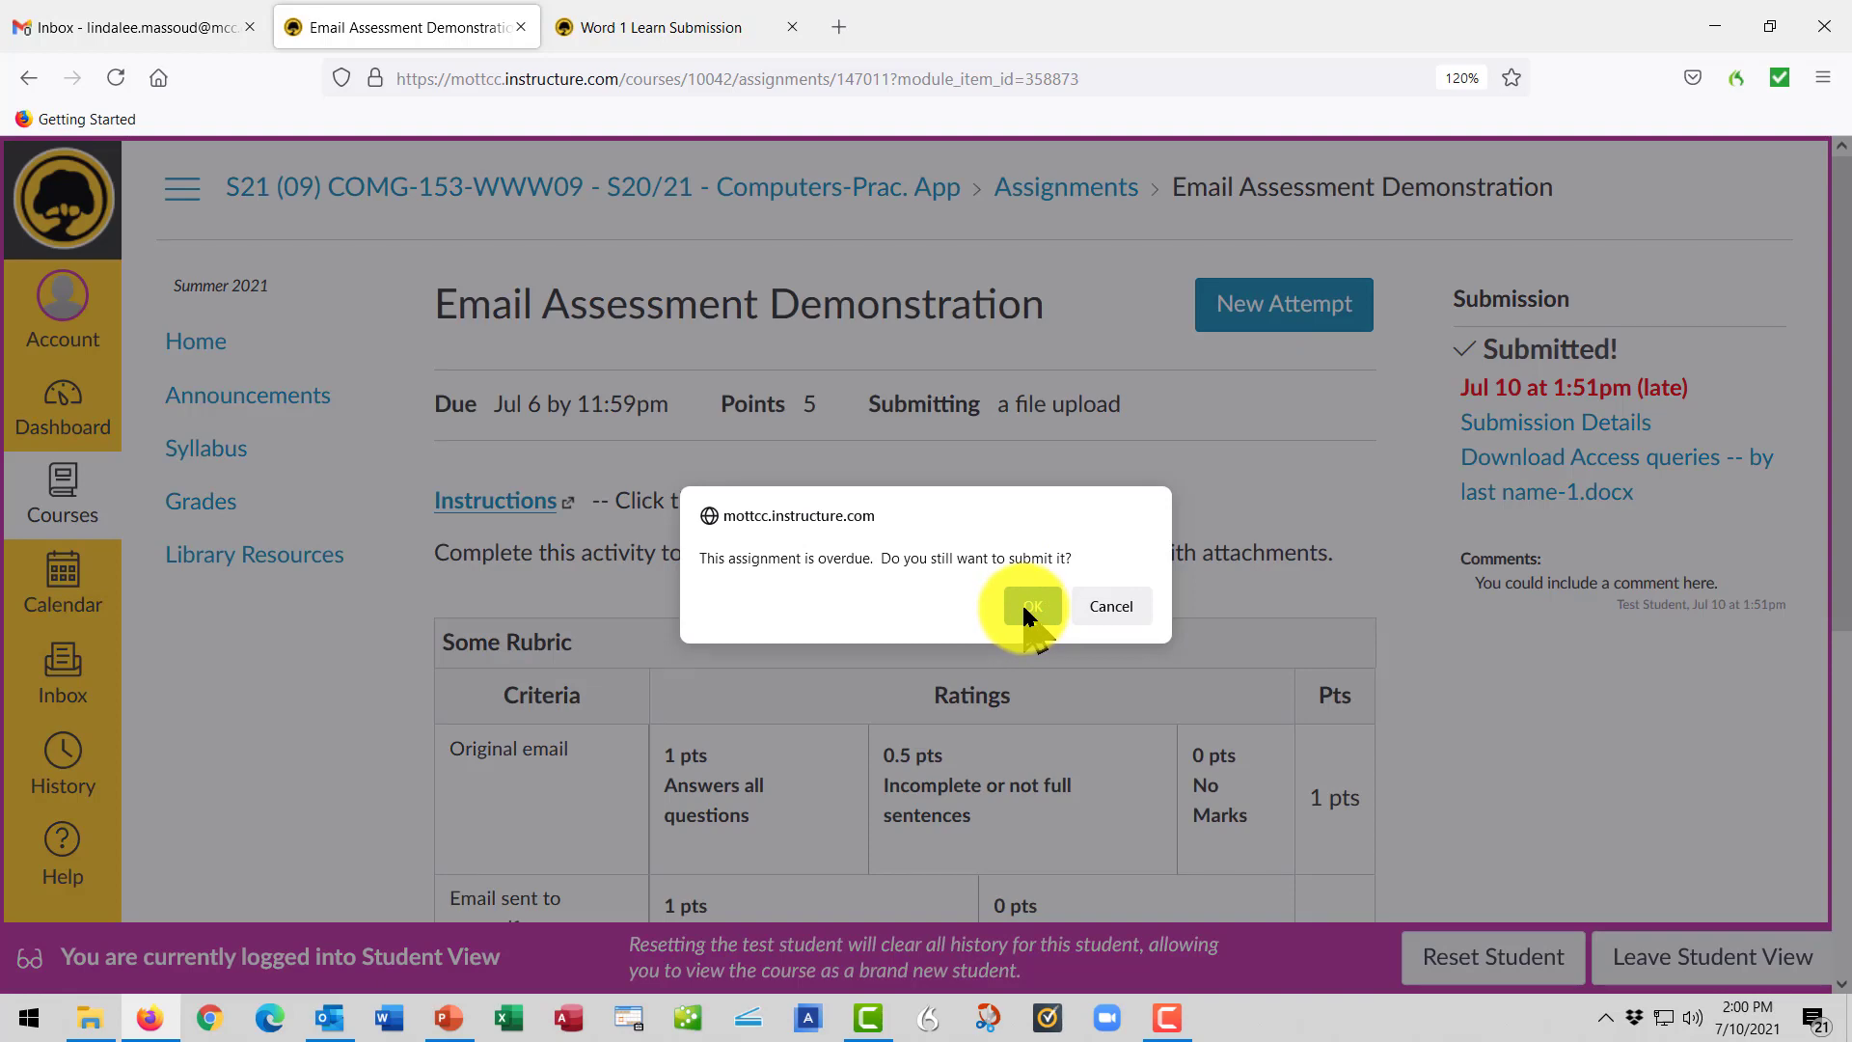
left_click(1030, 606)
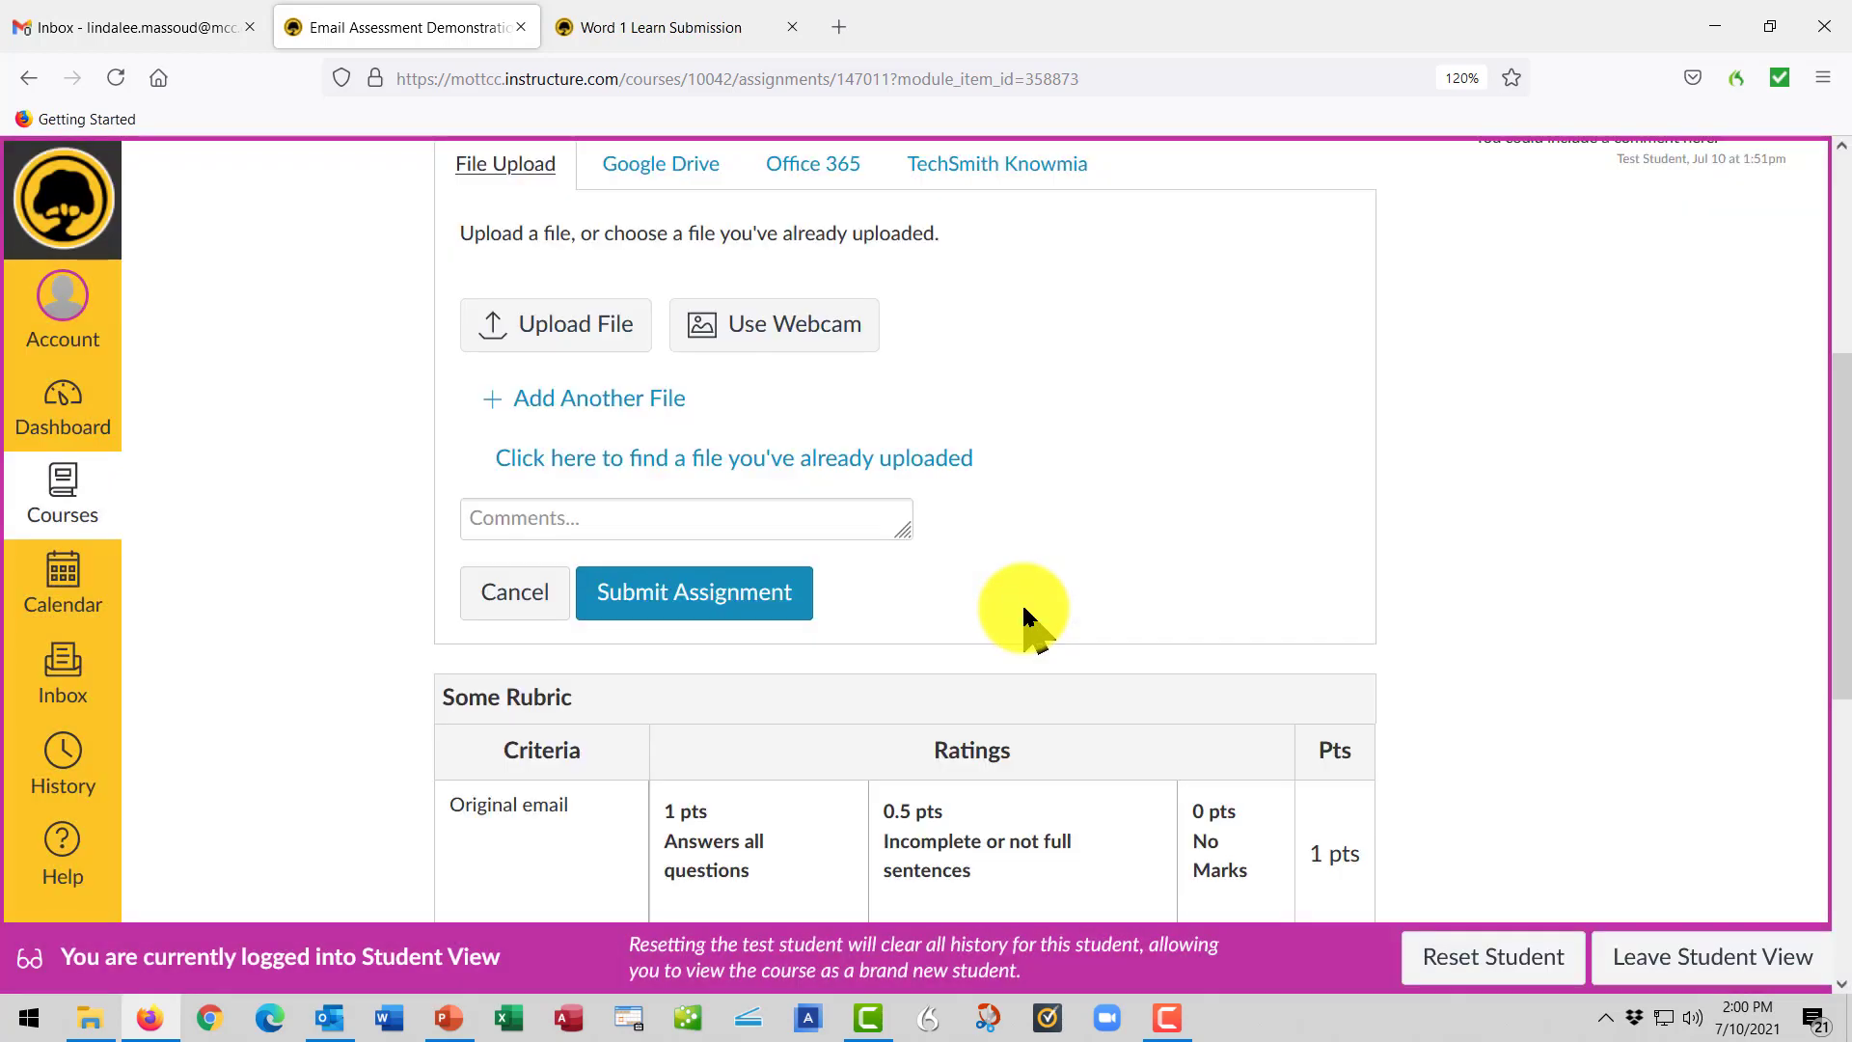
scroll(1021, 602, "up", 3)
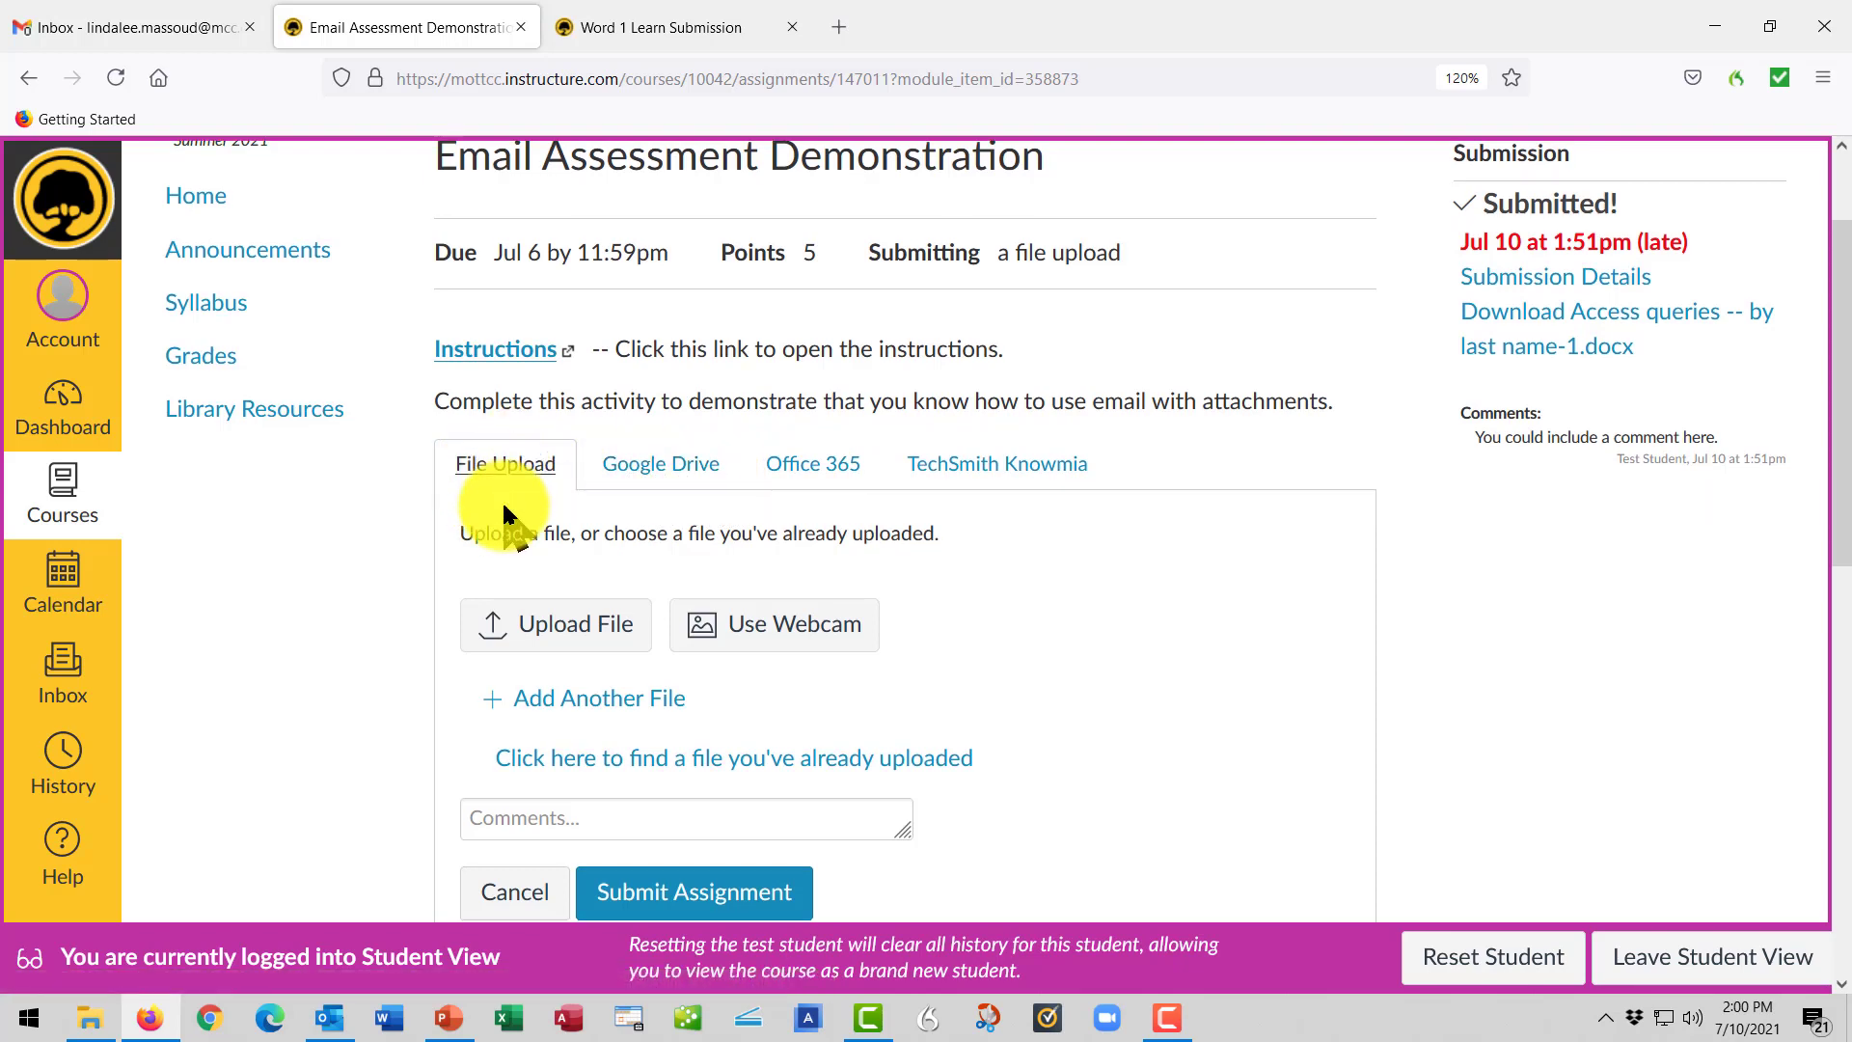
scroll(503, 505, "down", 2)
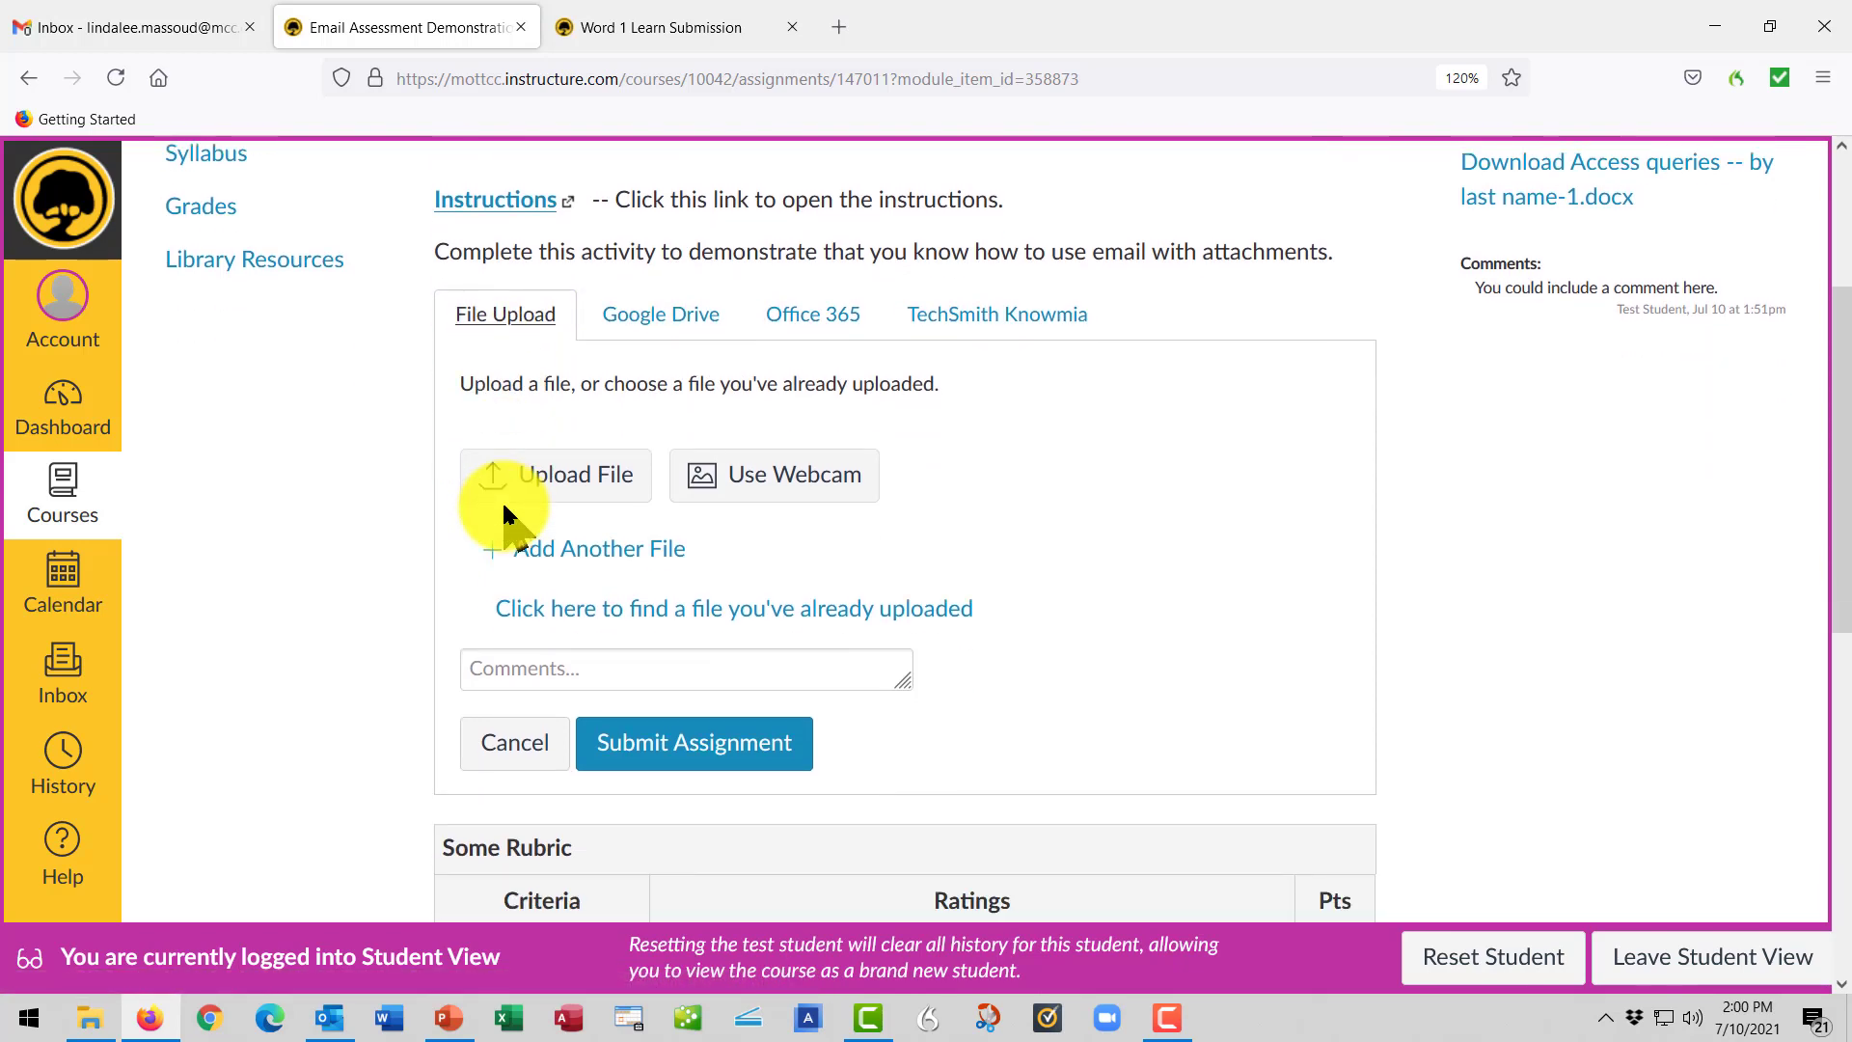
Attach My file.docx from the Documents folder as the file upload
left_click(569, 480)
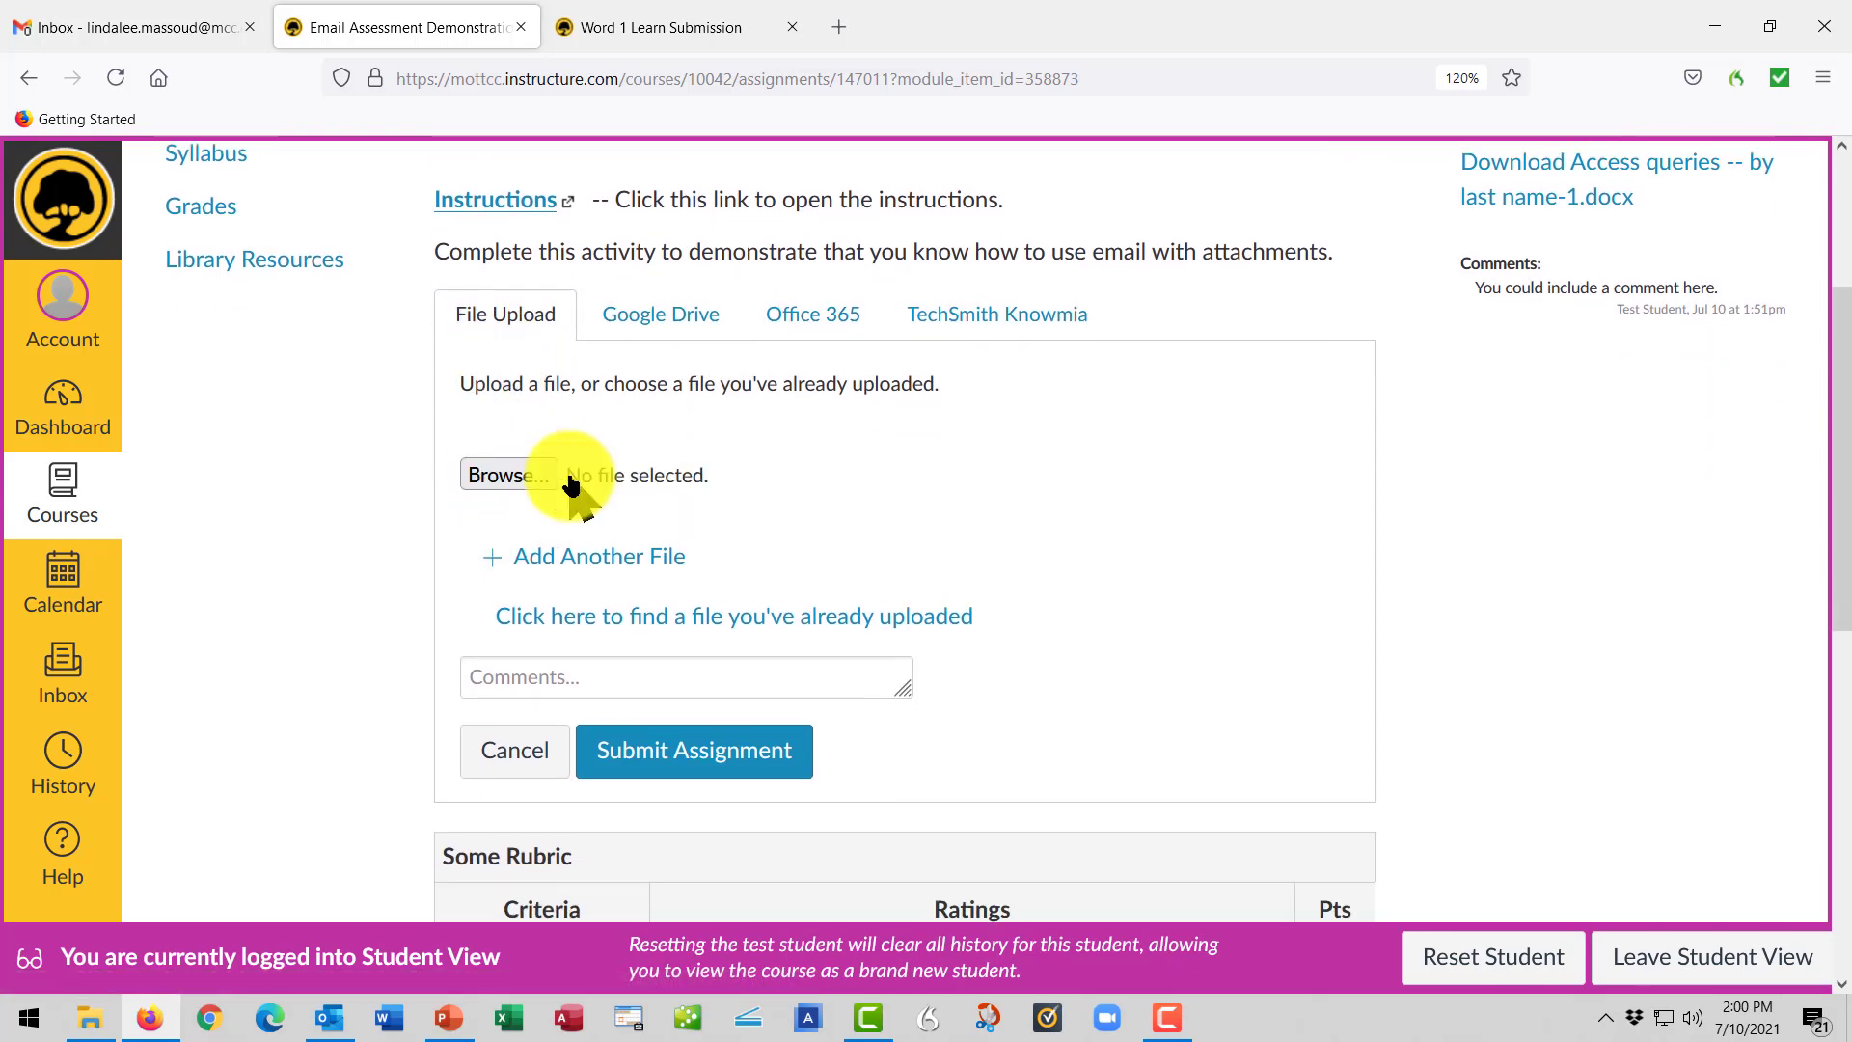
left_click(483, 477)
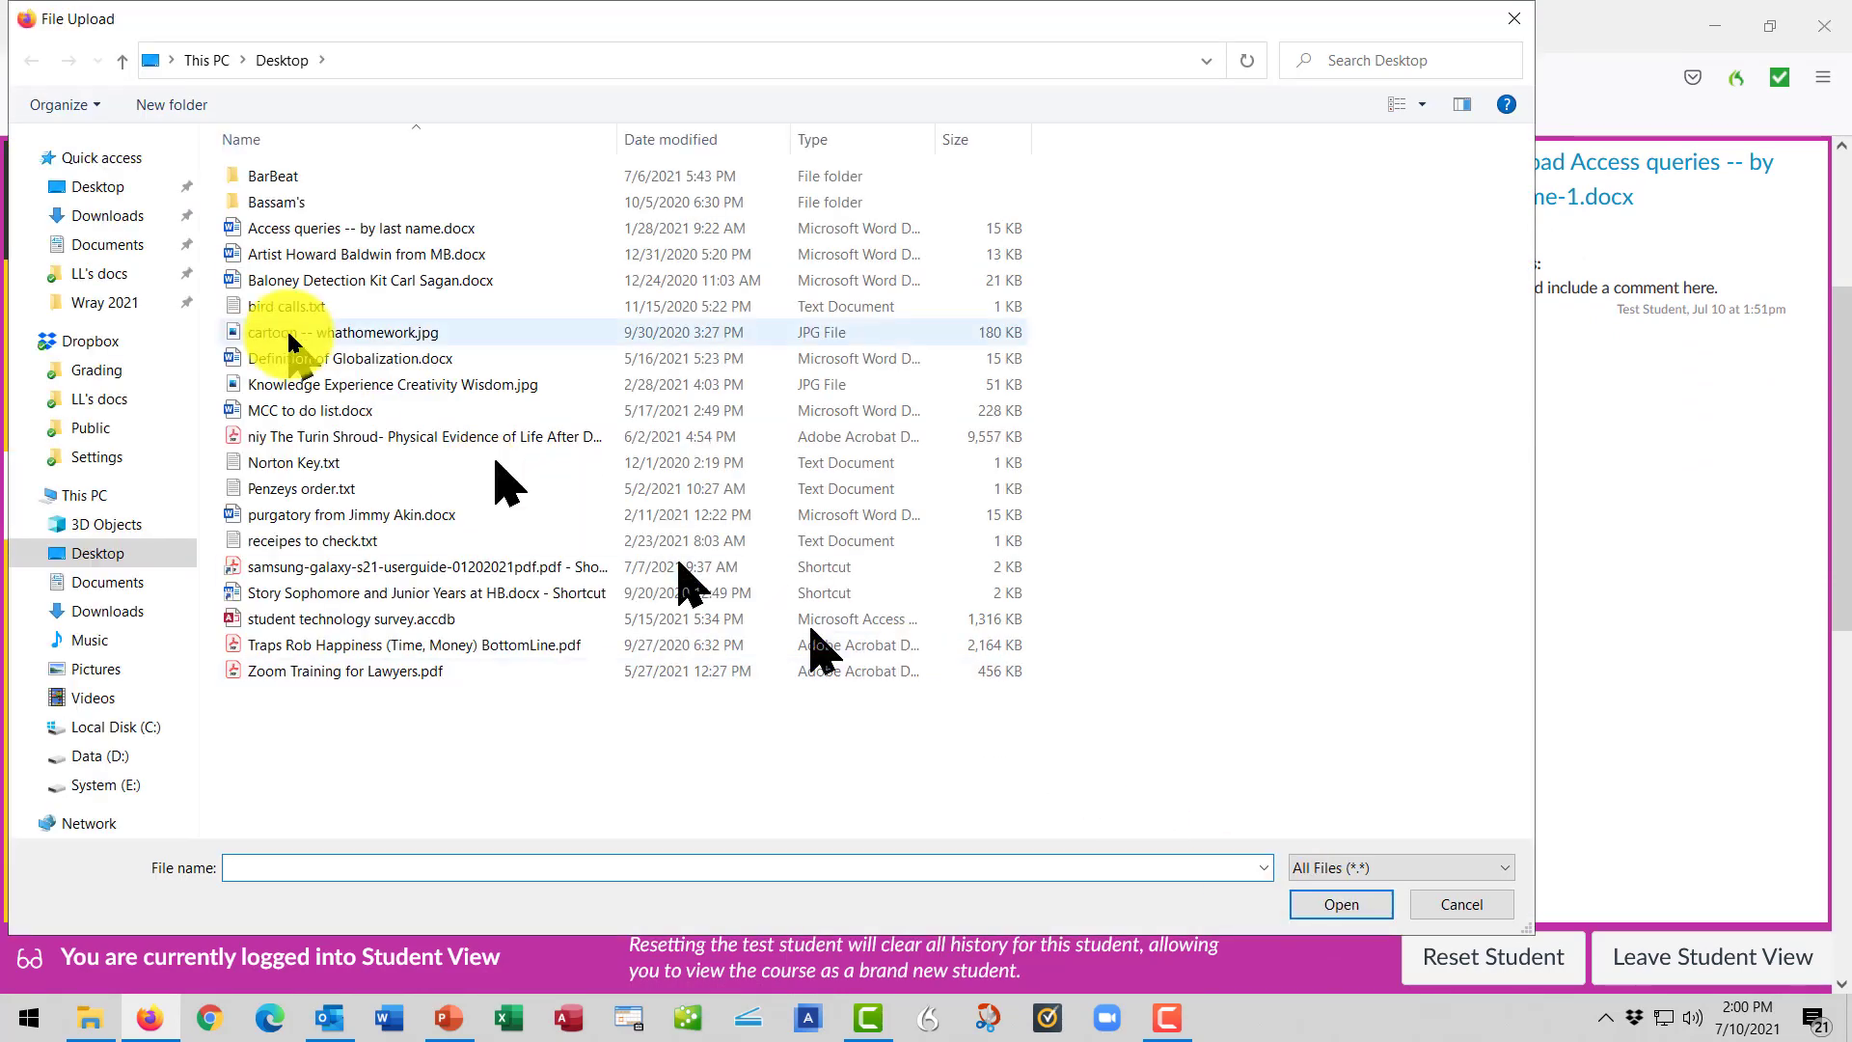
left_click(101, 217)
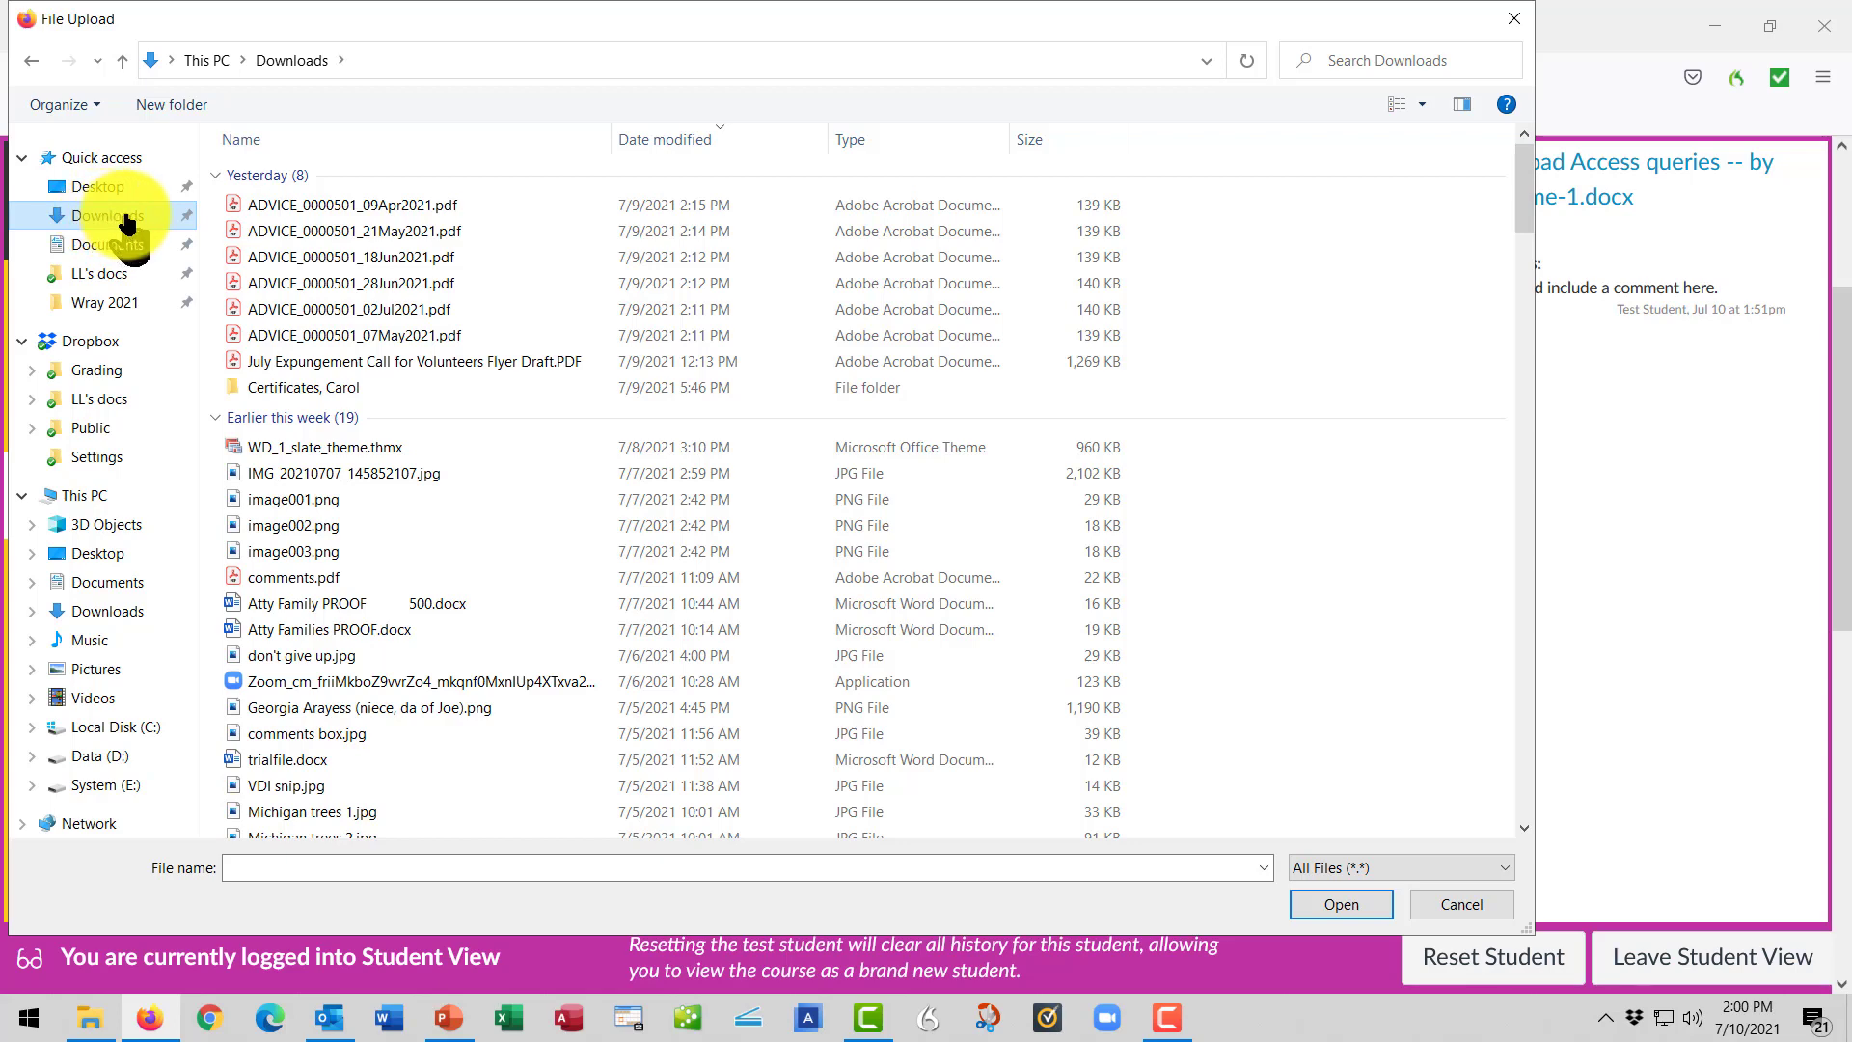
left_click(116, 249)
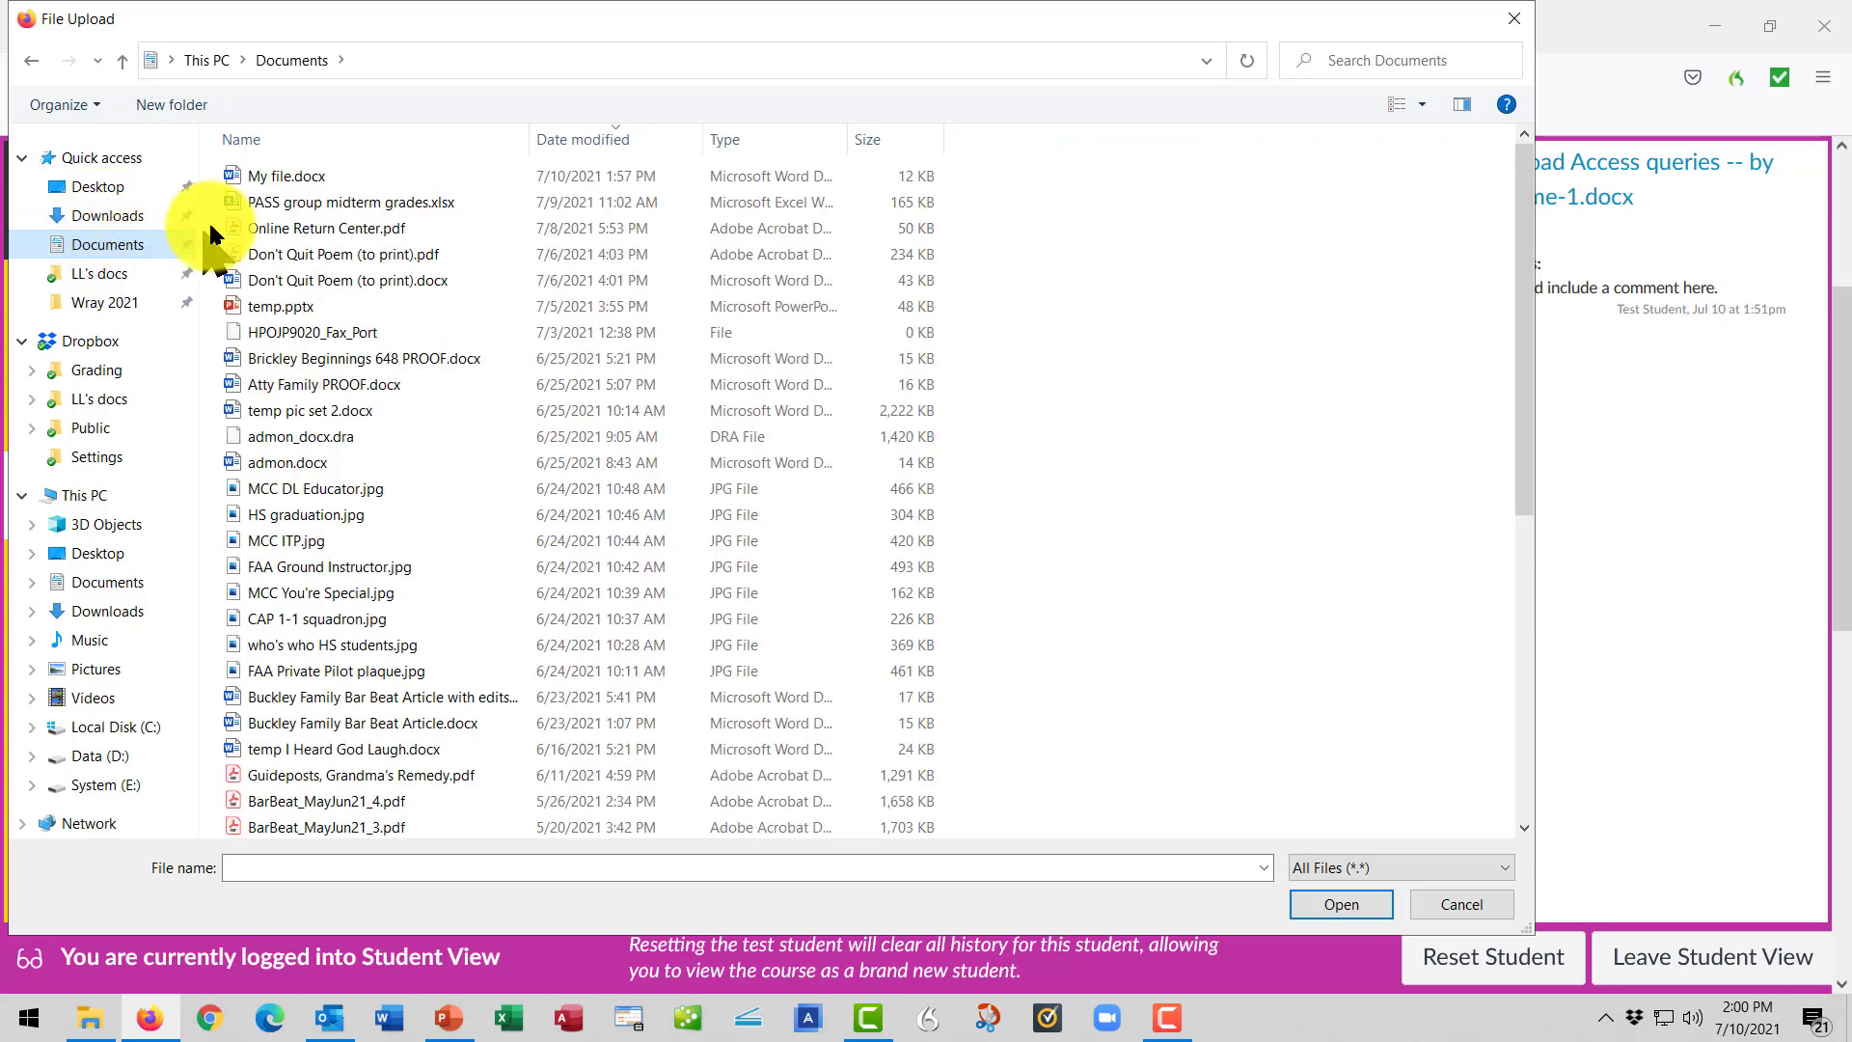
left_click(279, 177)
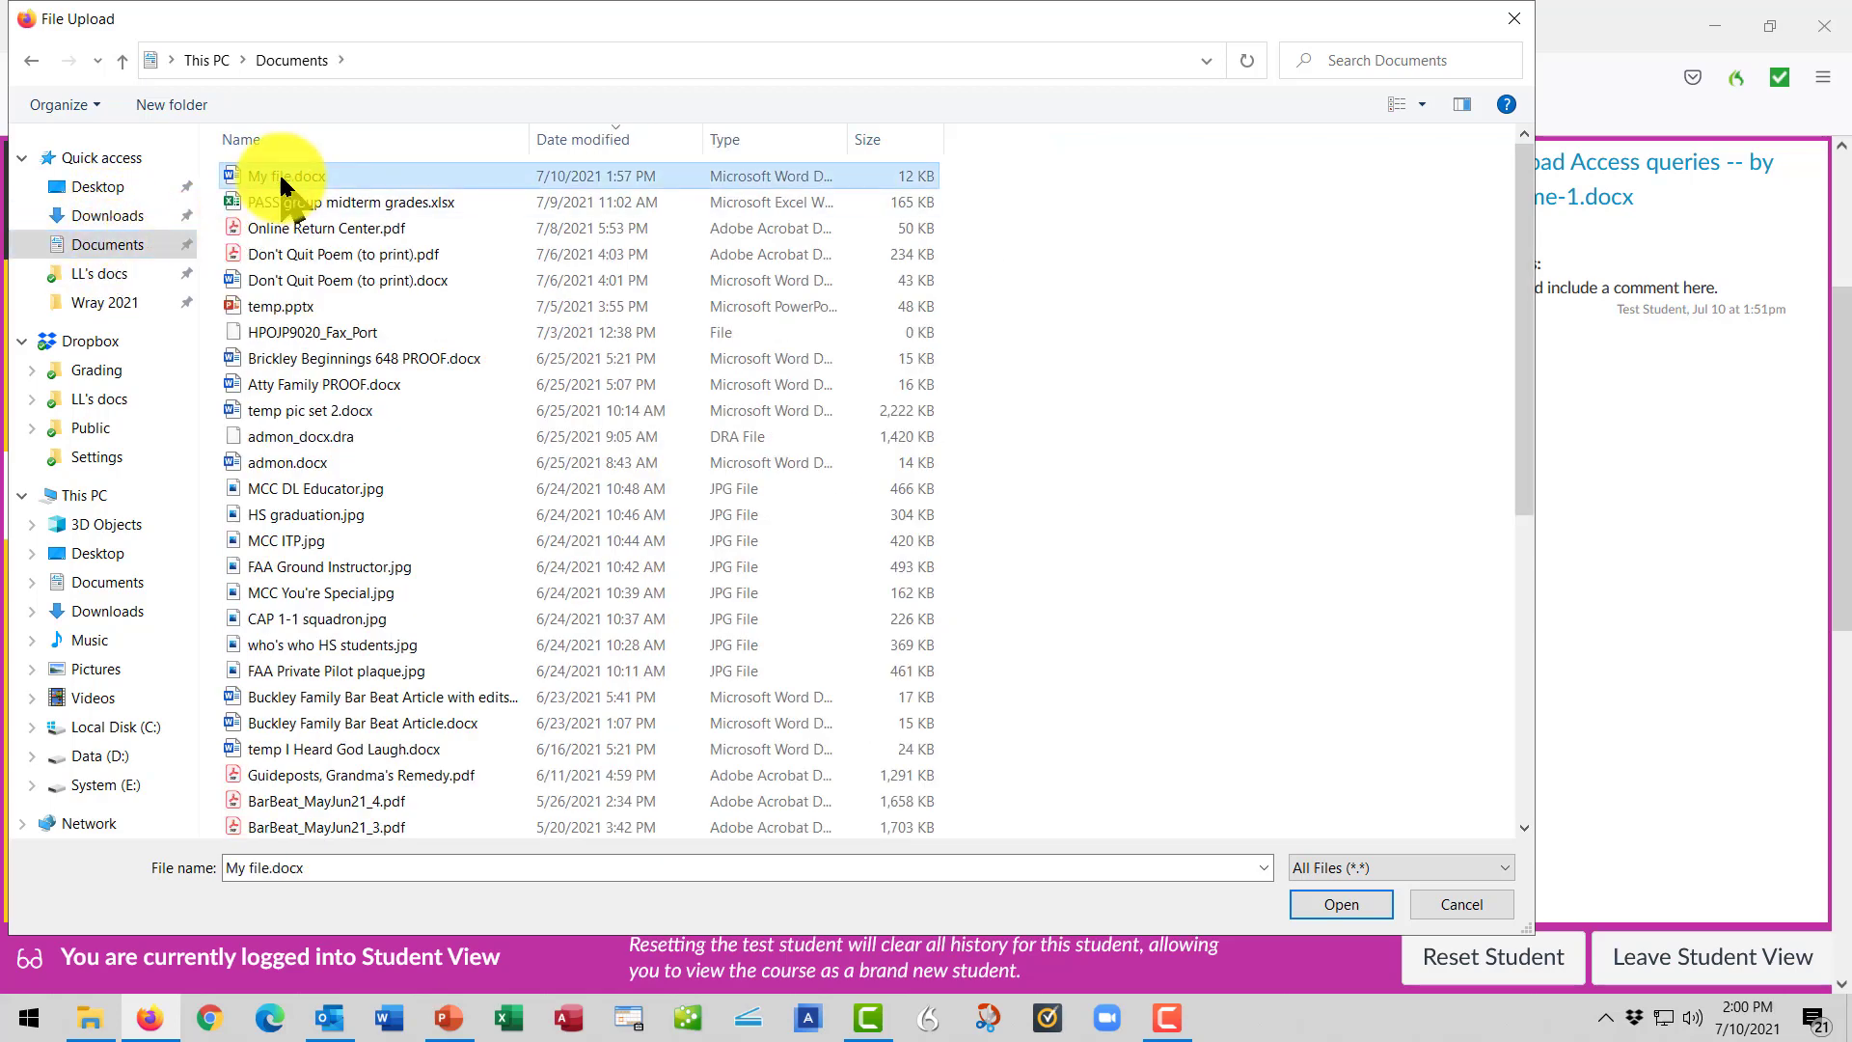
left_click(1338, 904)
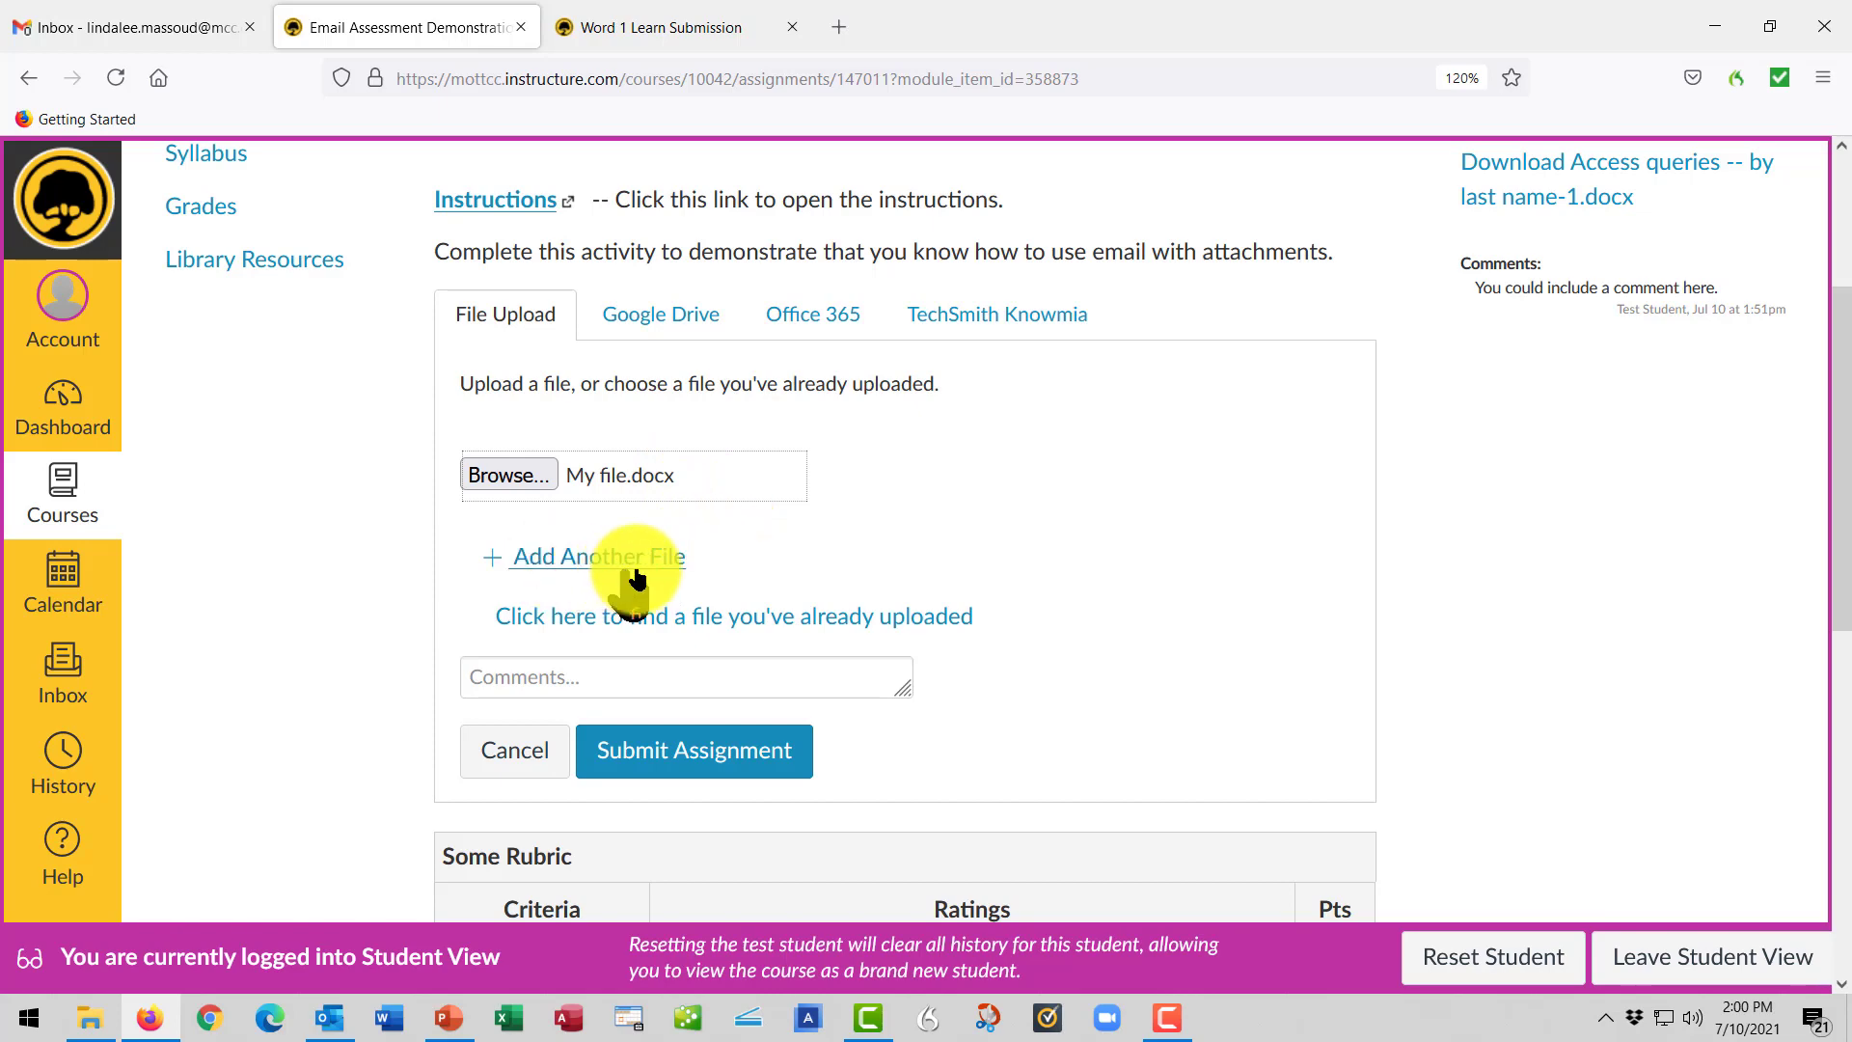
Add the comment 'My comment' and submit the attempt with My file.docx
scroll(727, 563, "down", 5)
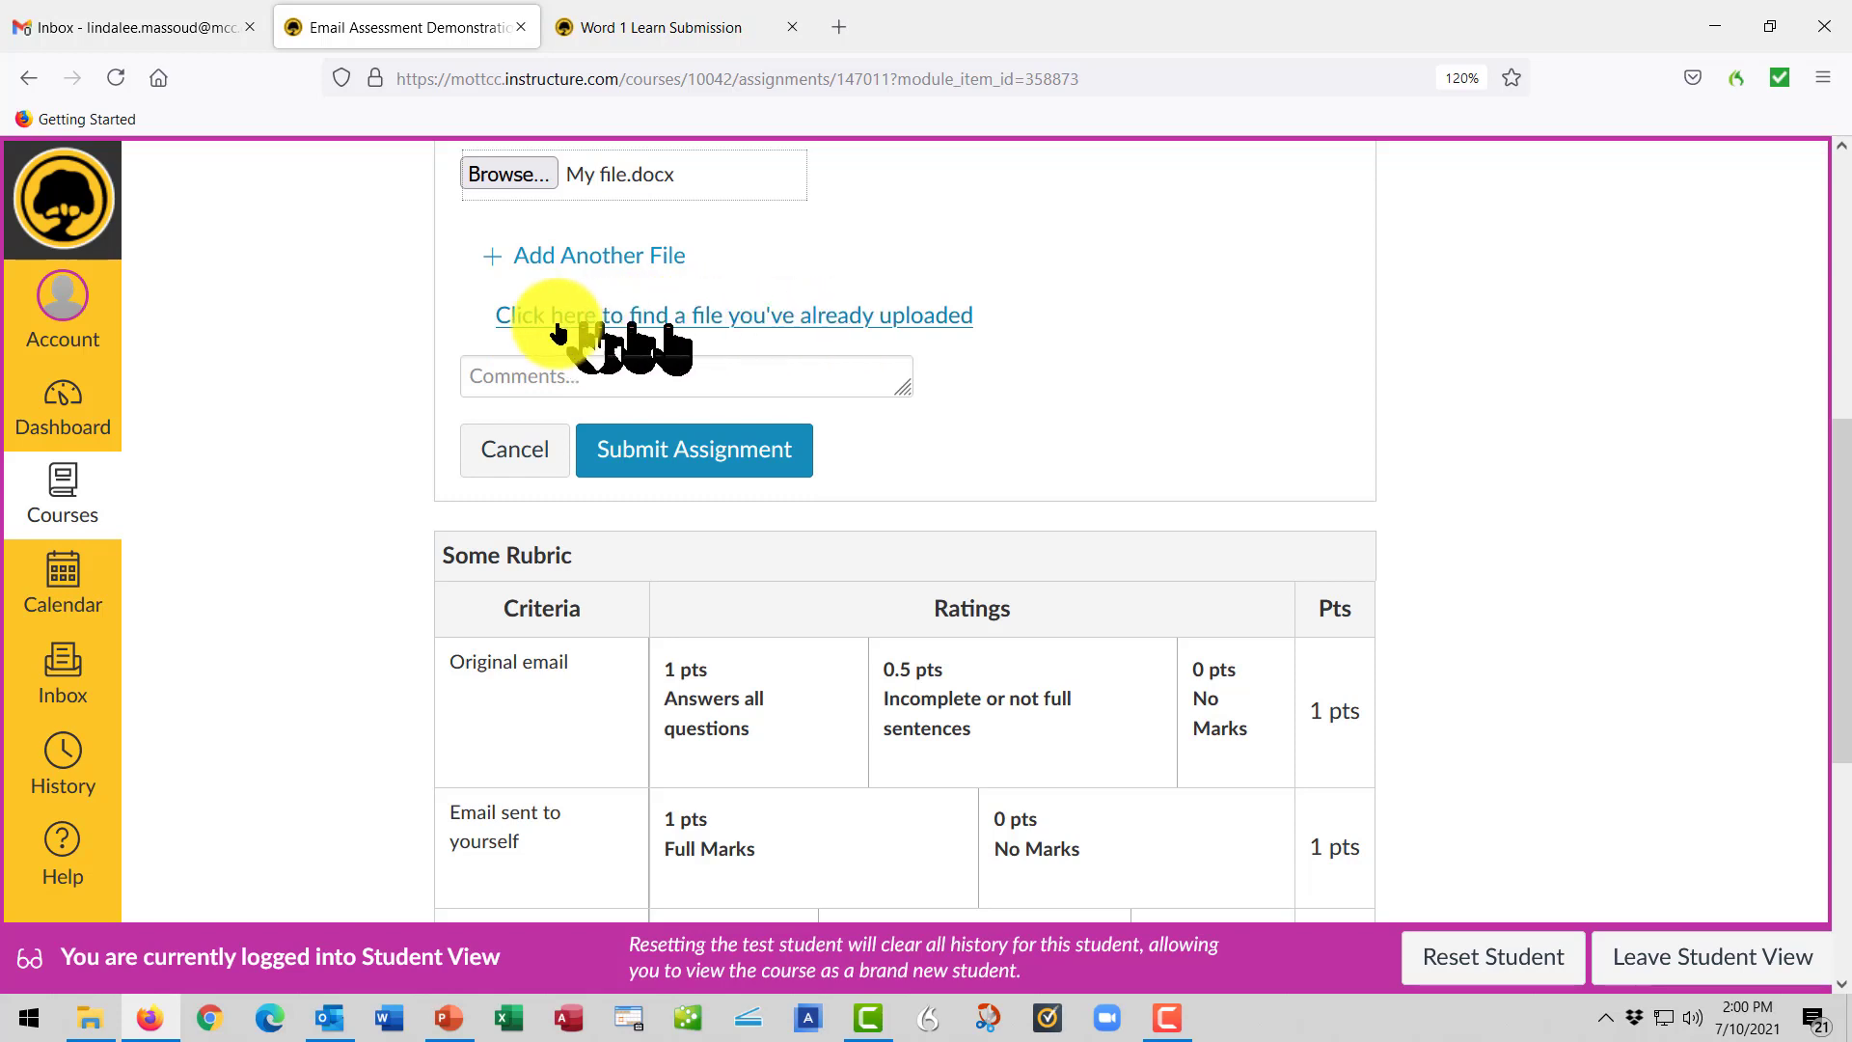
left_click(501, 378)
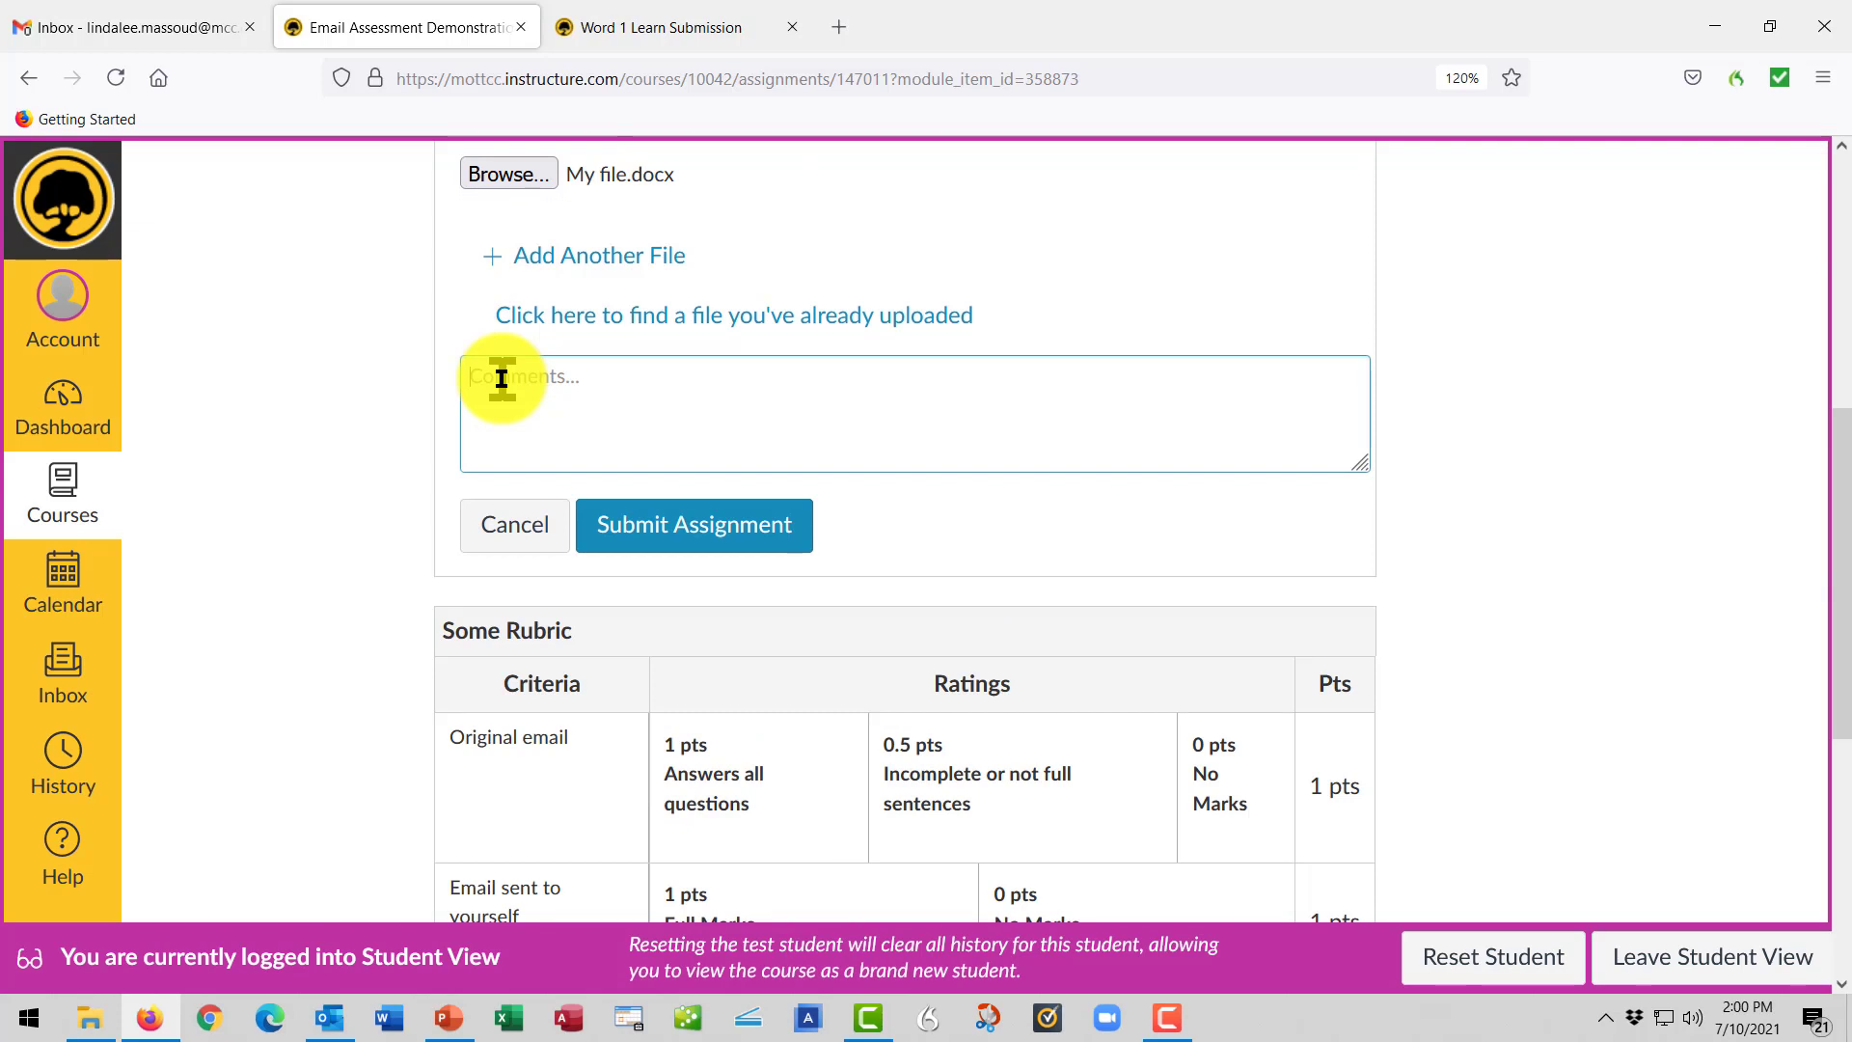
type("My comment")
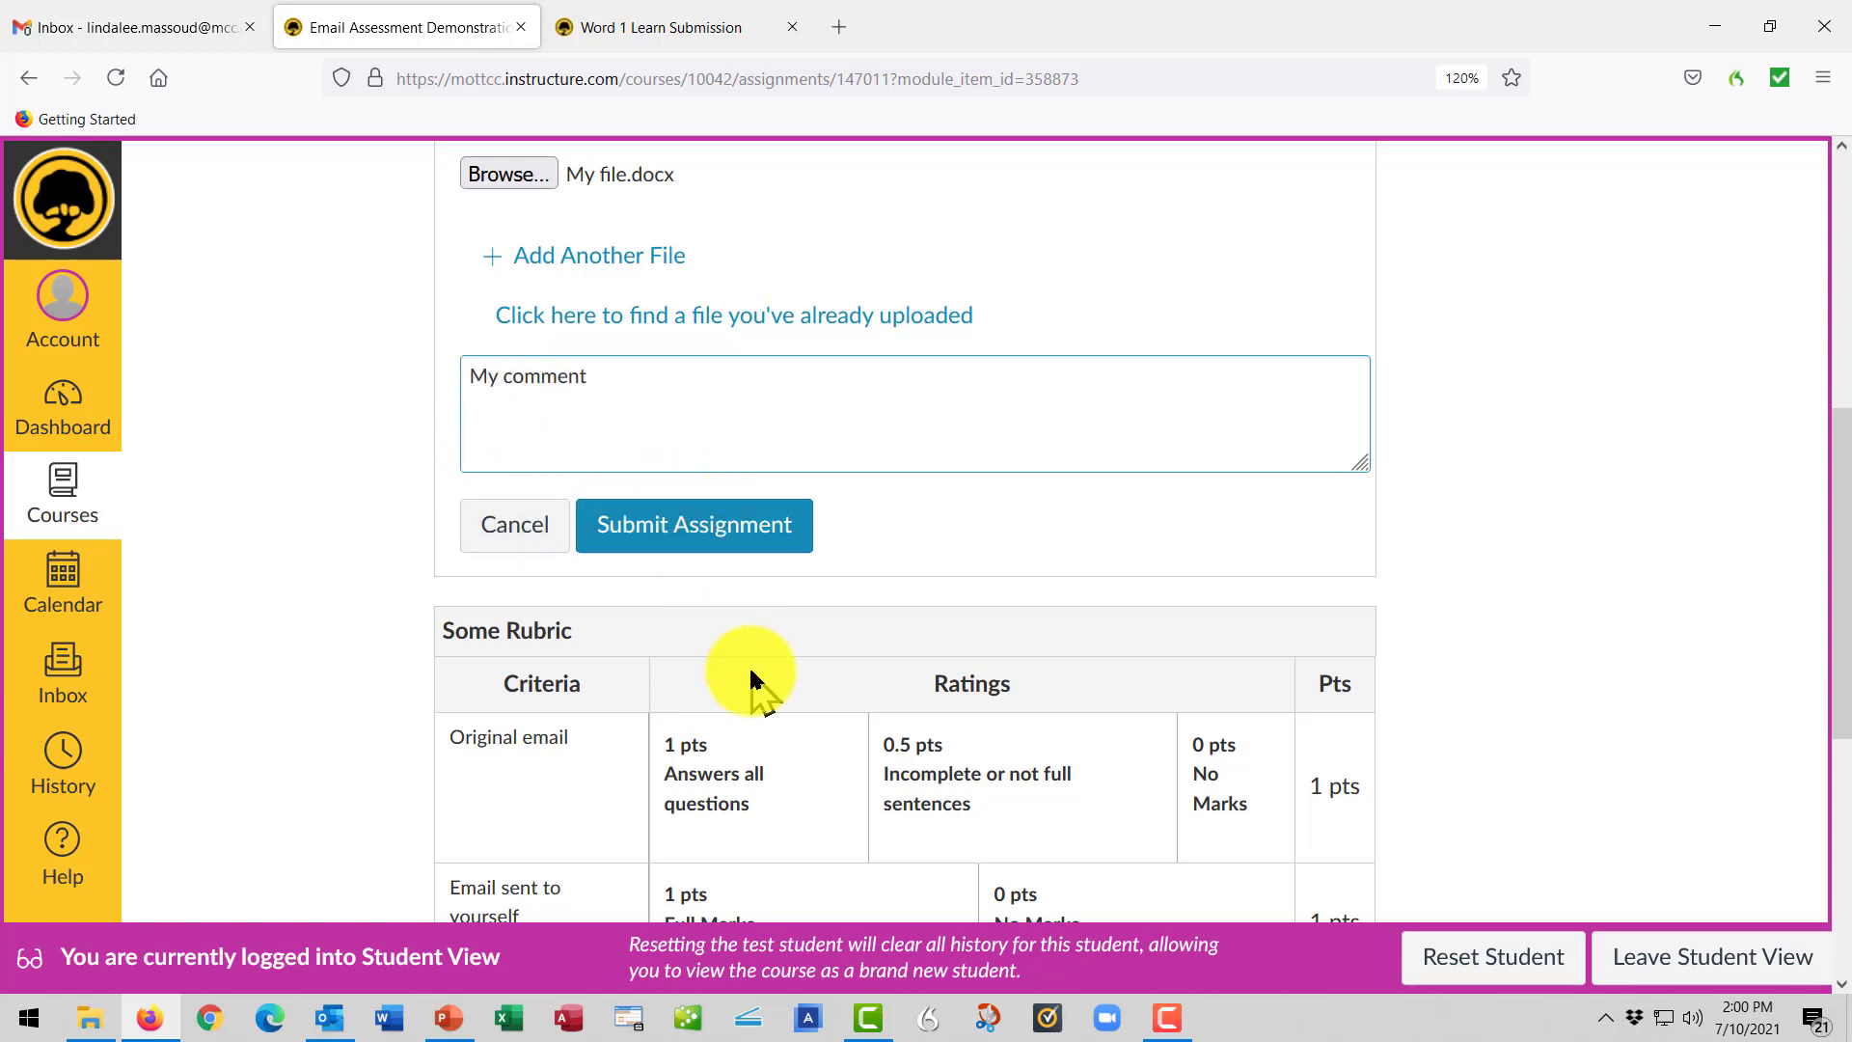
scroll(750, 676, "down", 5)
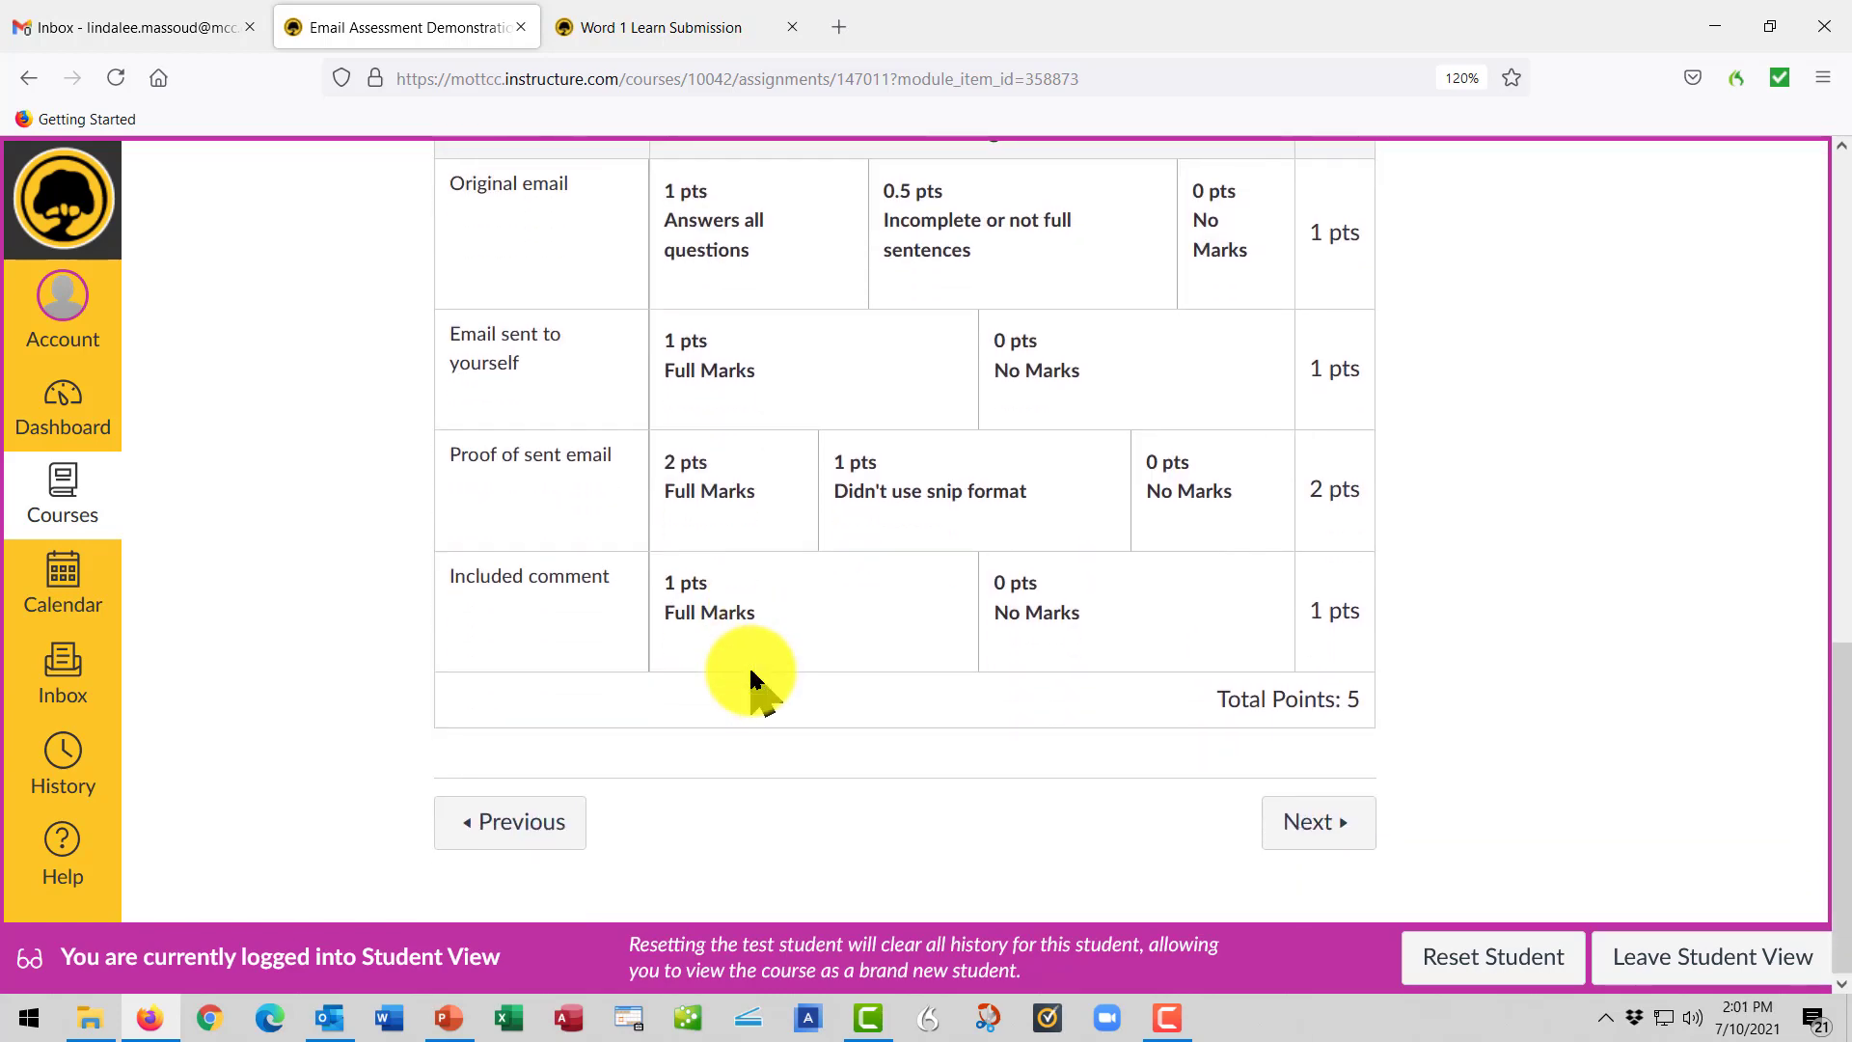
scroll(751, 676, "up", 6)
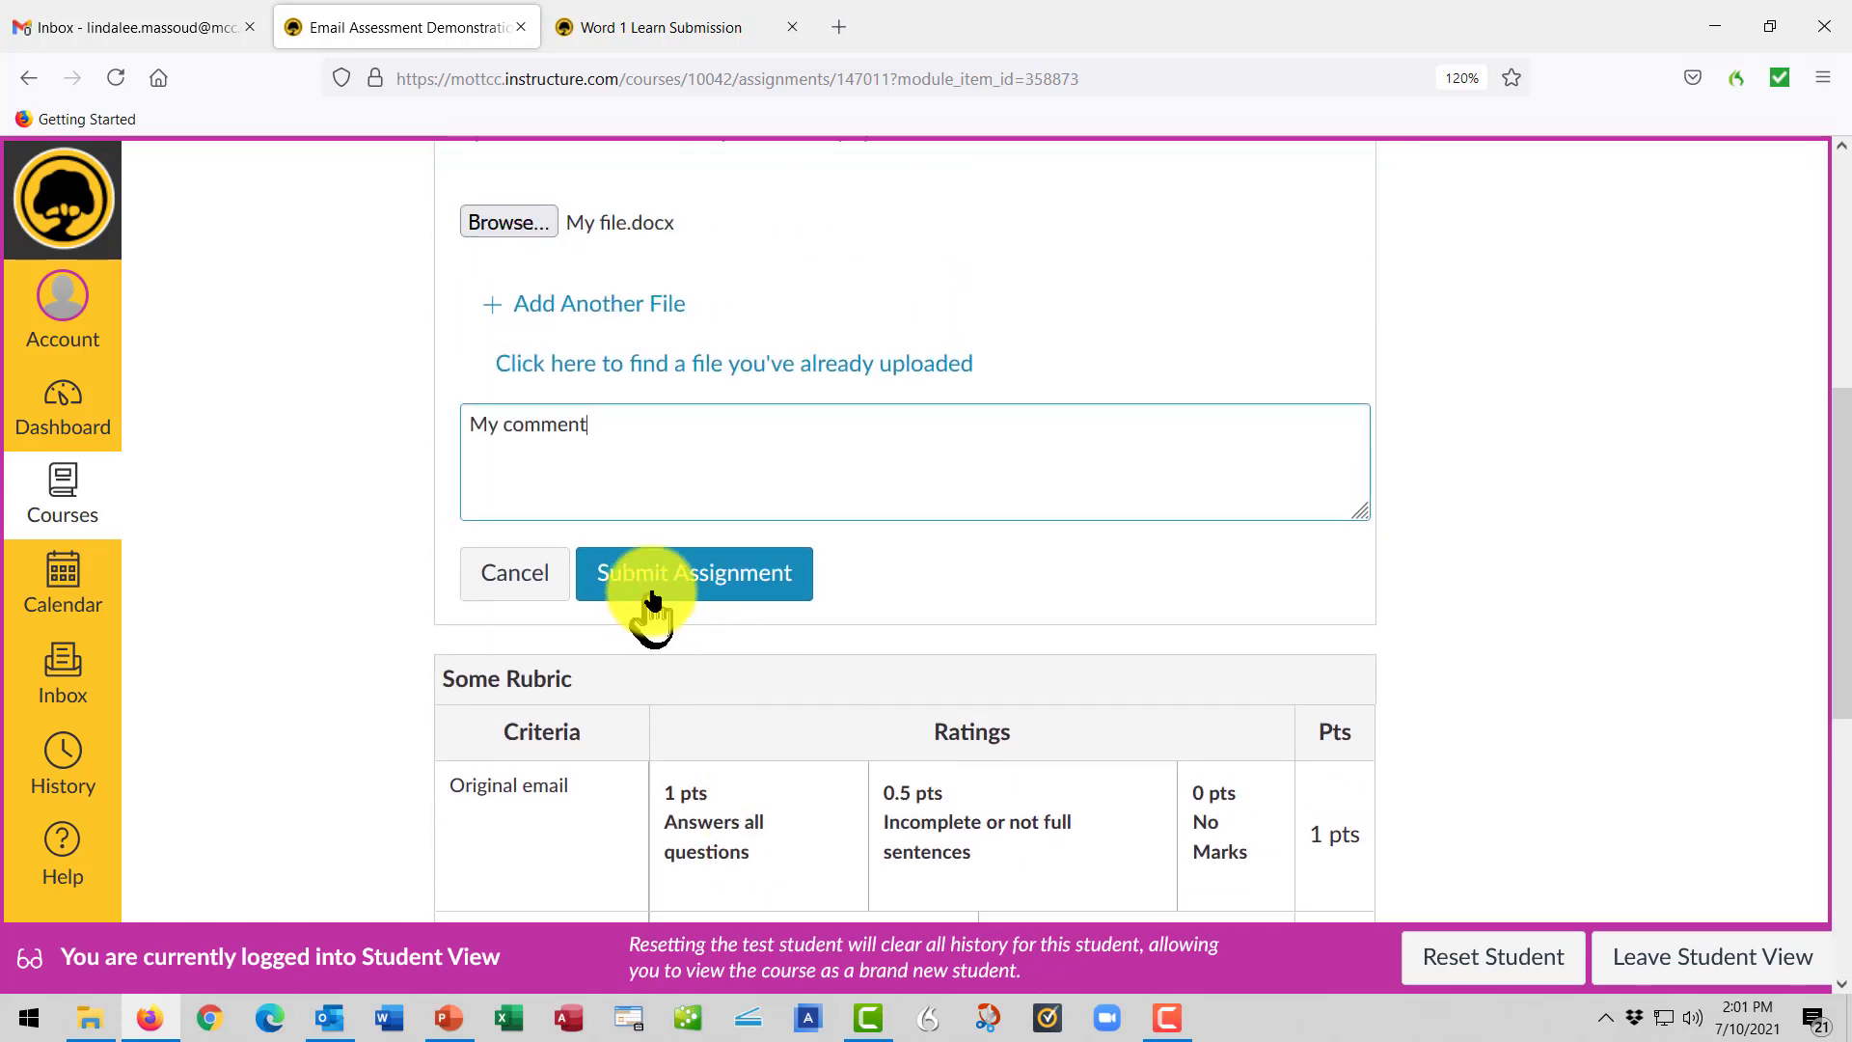
left_click(654, 593)
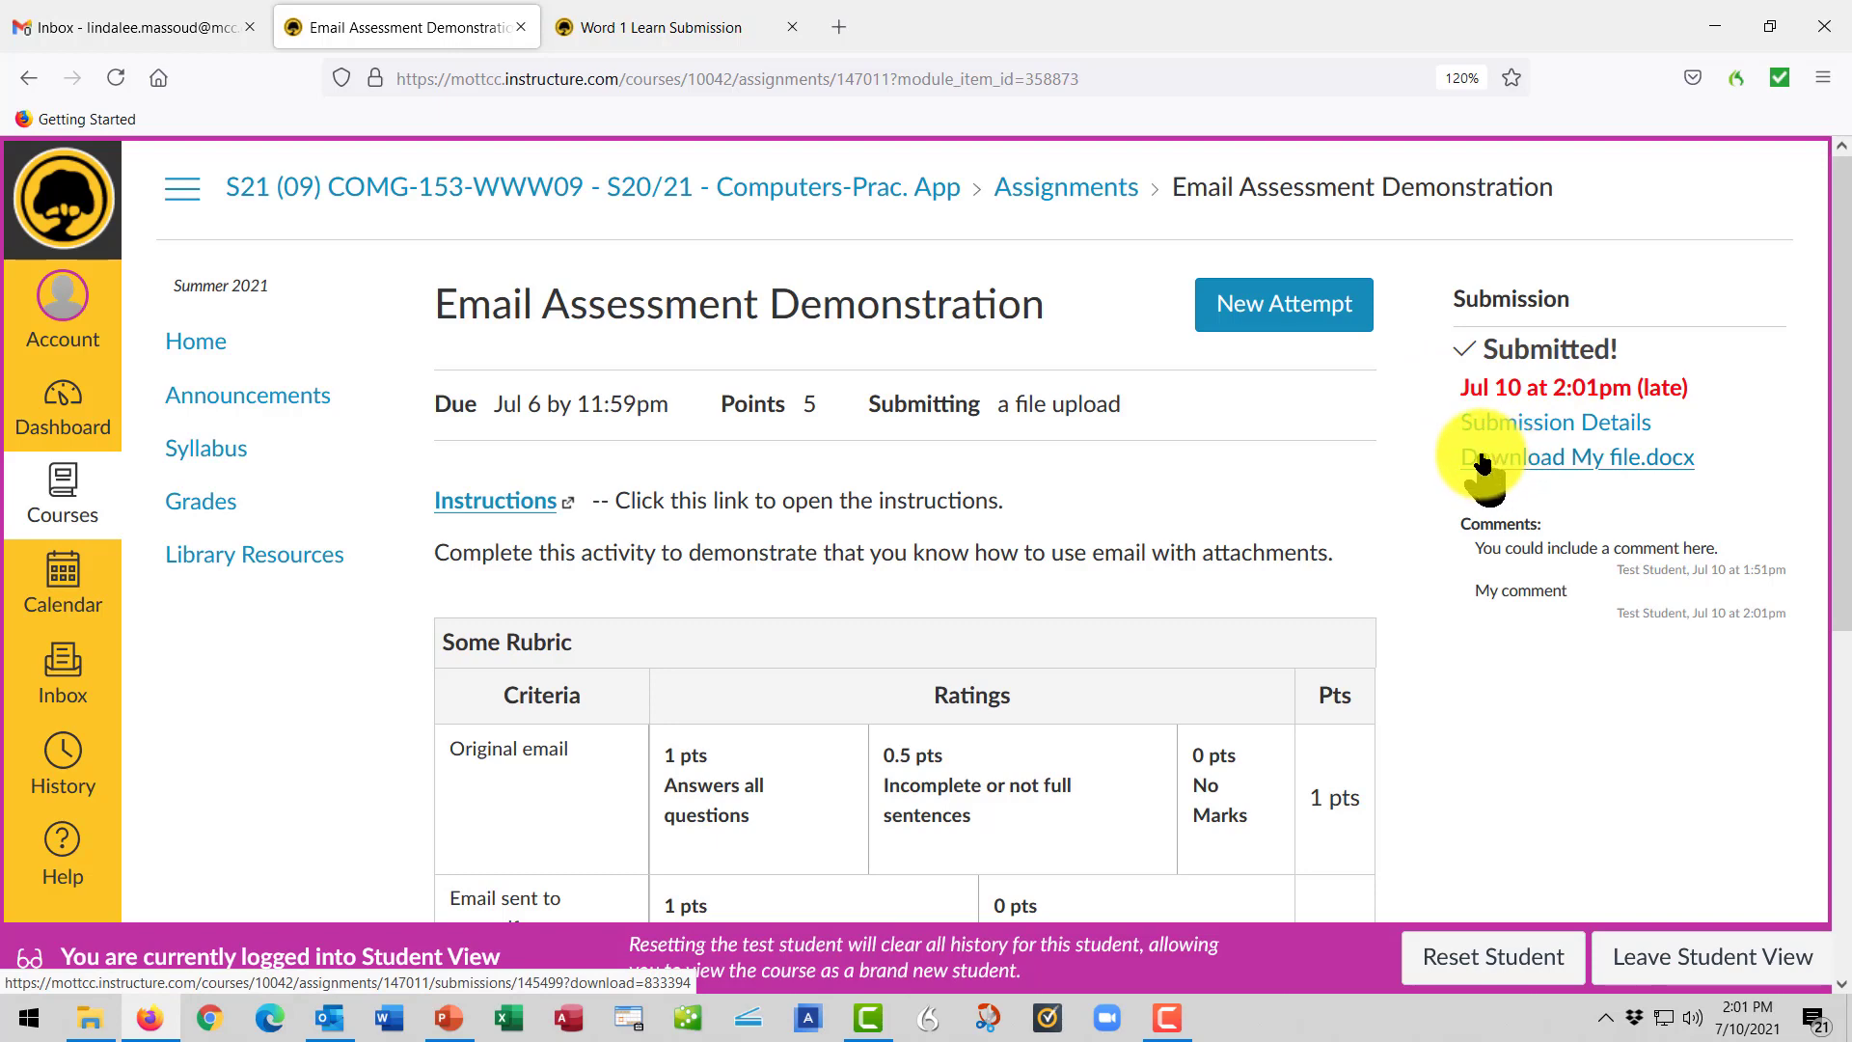
Switch to the Word 1 Learn Submission assignment and highlight its submission and file-type instructions
left_click(703, 29)
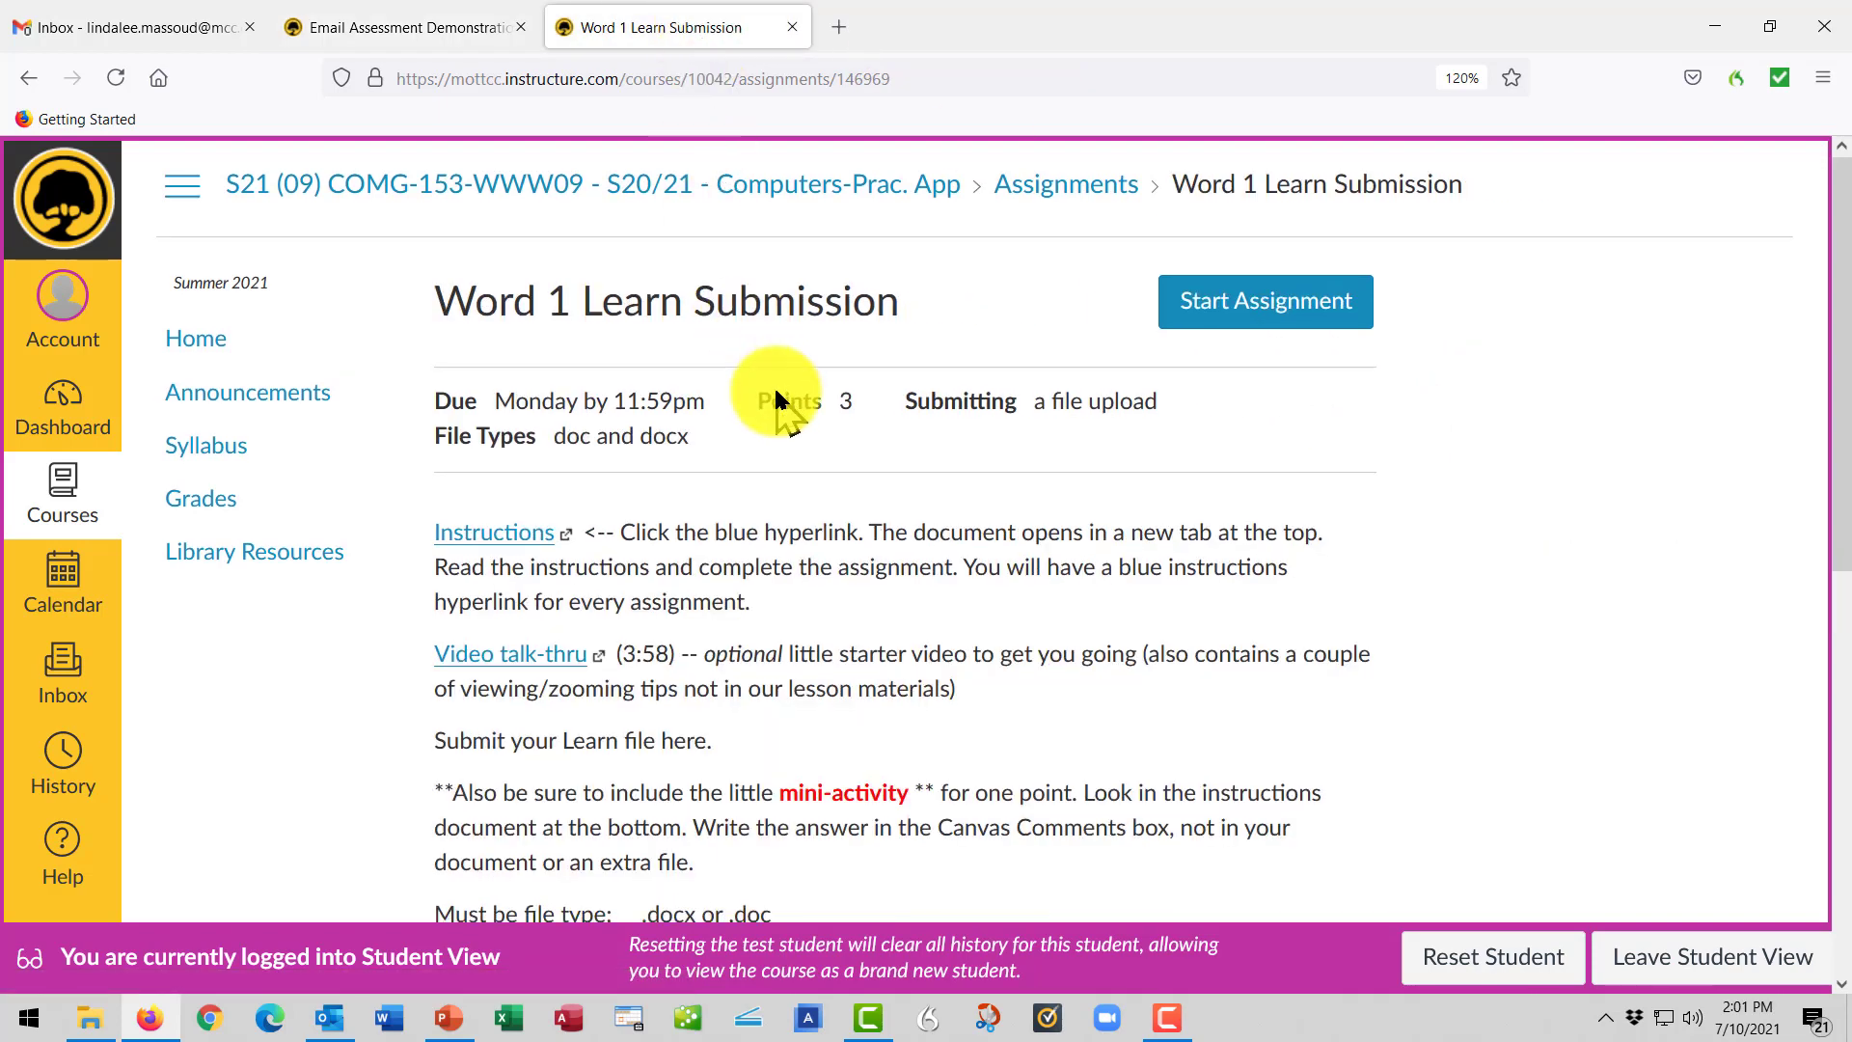
scroll(777, 393, "down", 3)
scroll(777, 392, "down", 2)
scroll(774, 388, "down", 1)
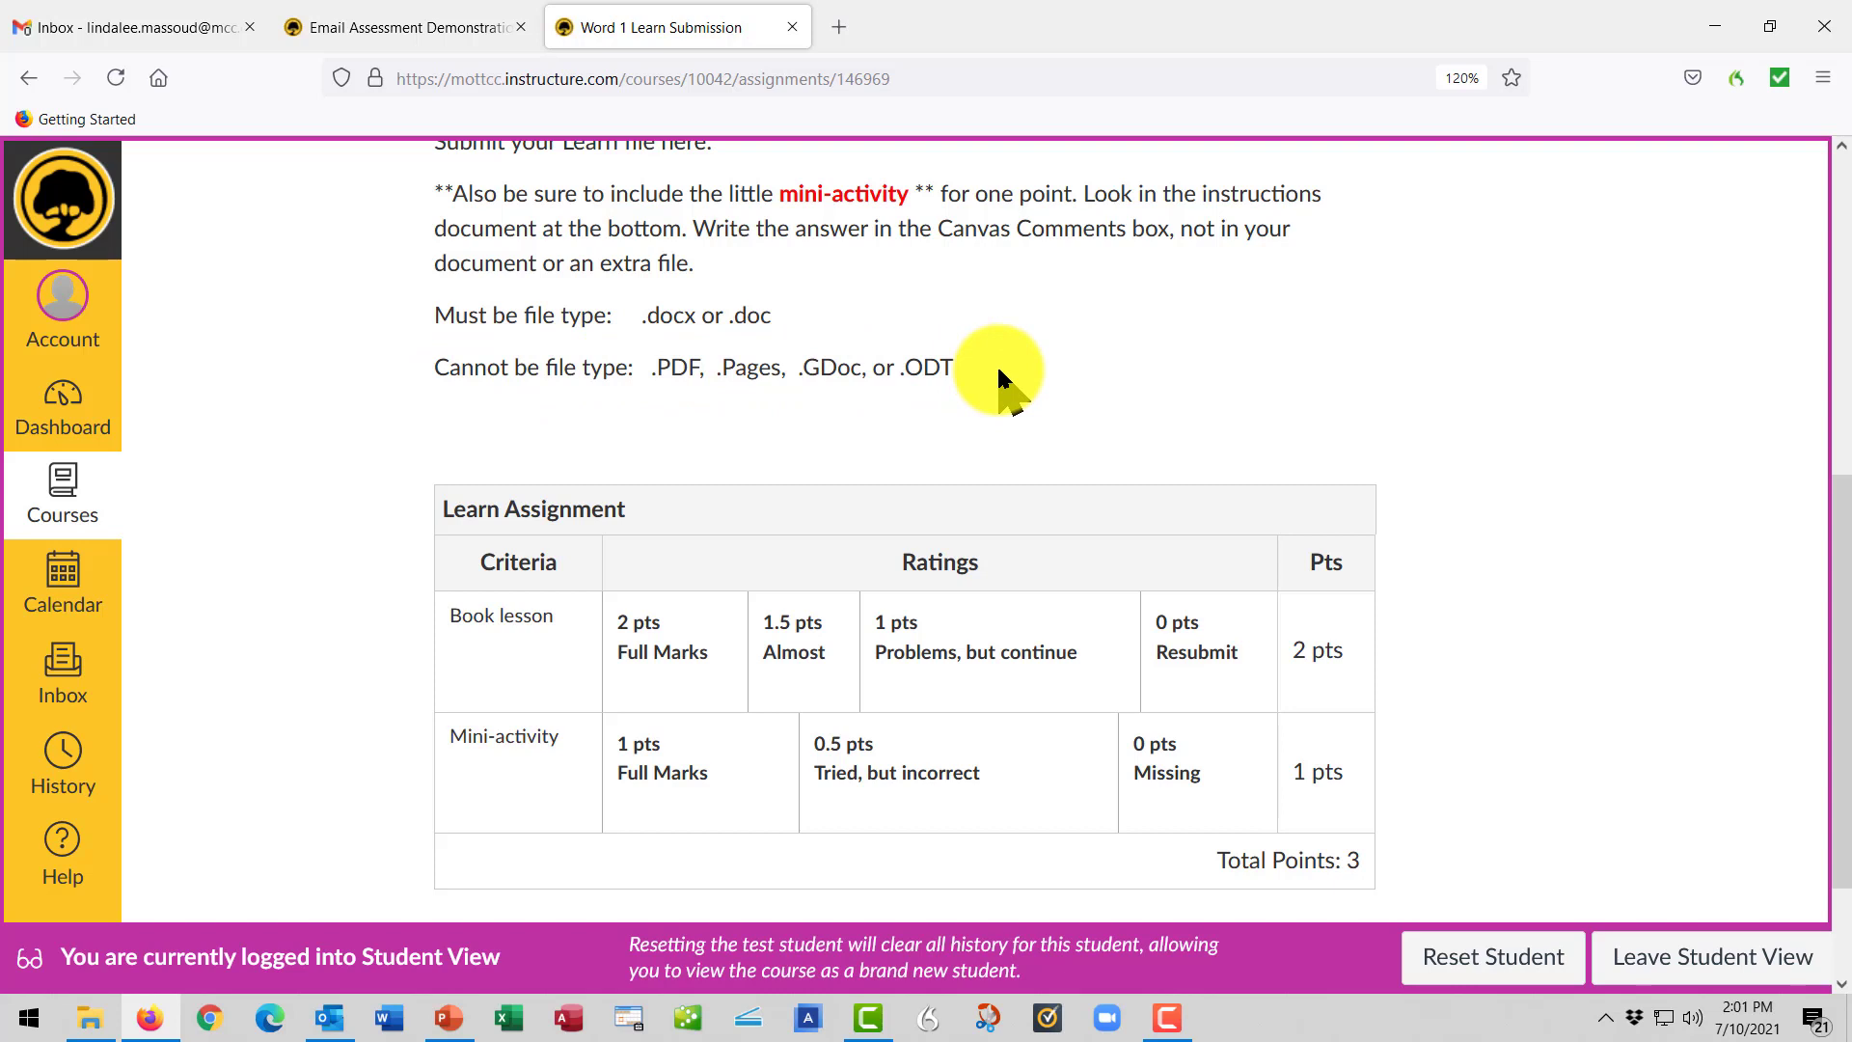
left_click_drag(1000, 370, 186, 509)
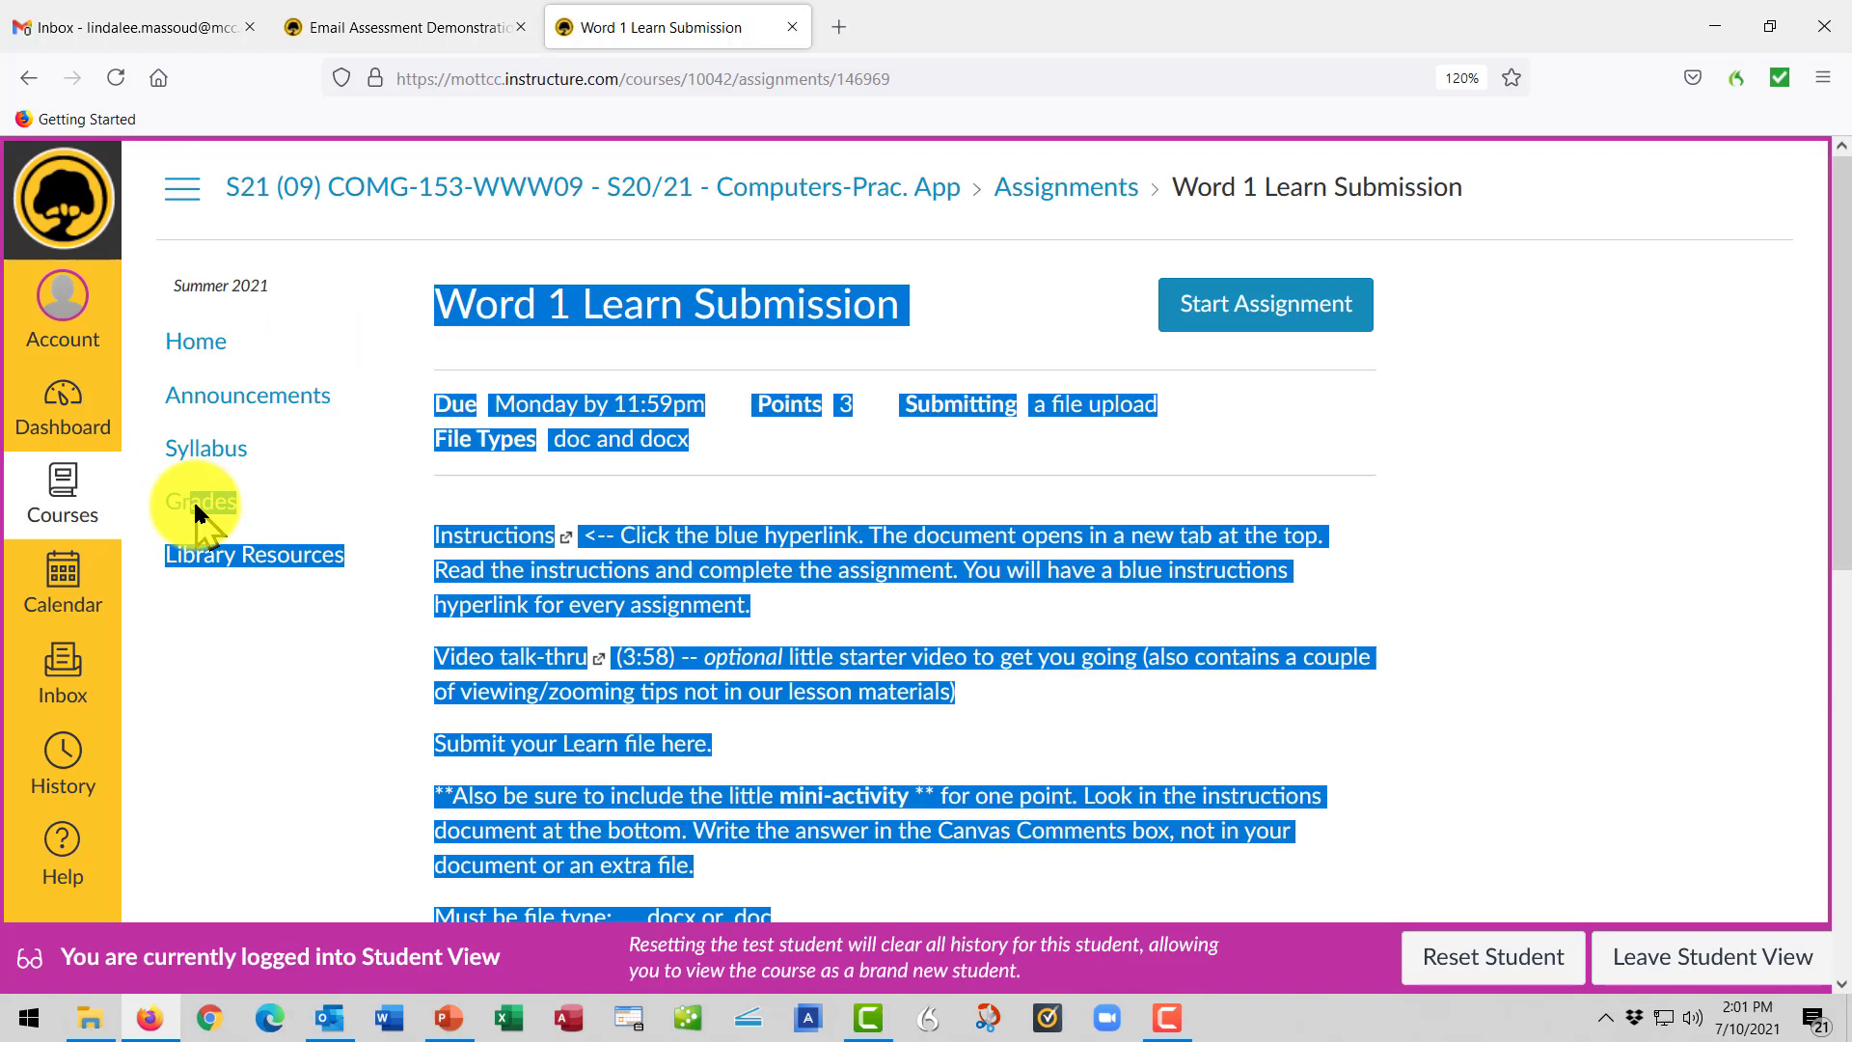
Open the Grades page and find the late, unscored Email Assessment Demonstration row
left_click(194, 502)
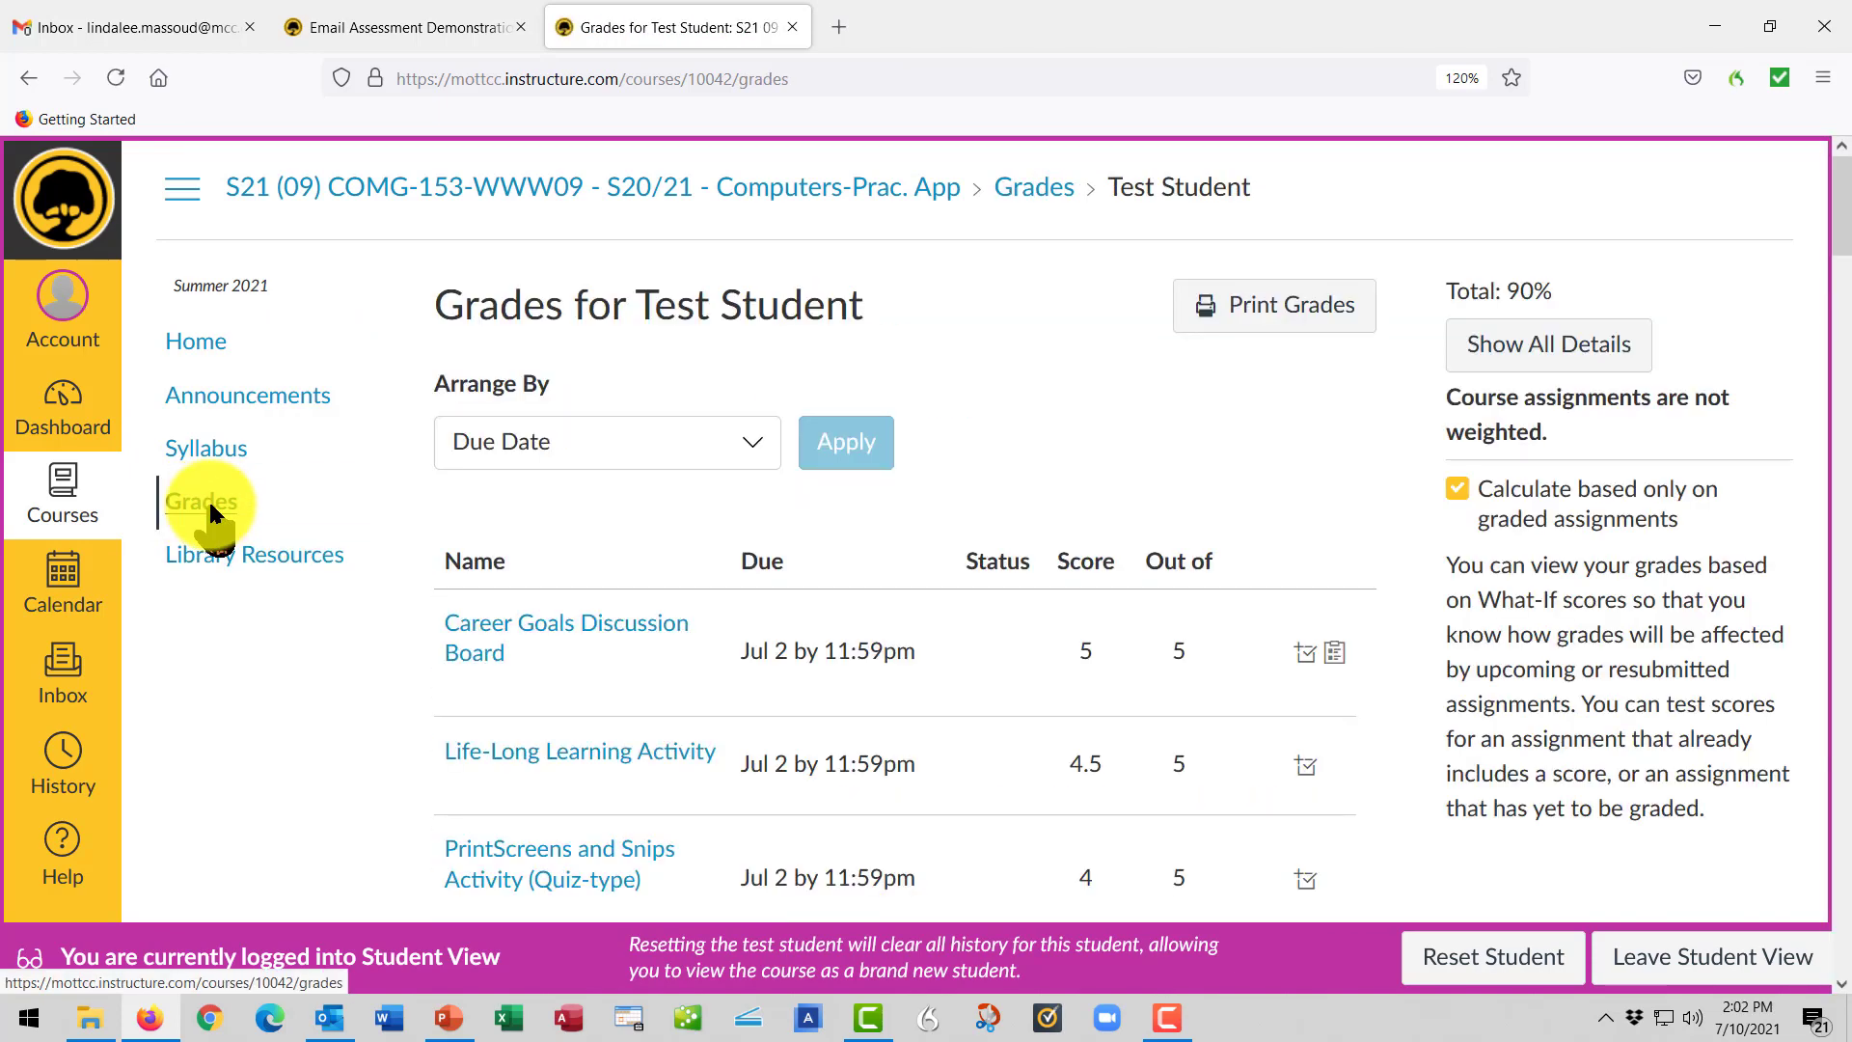
scroll(470, 733, "down", 6)
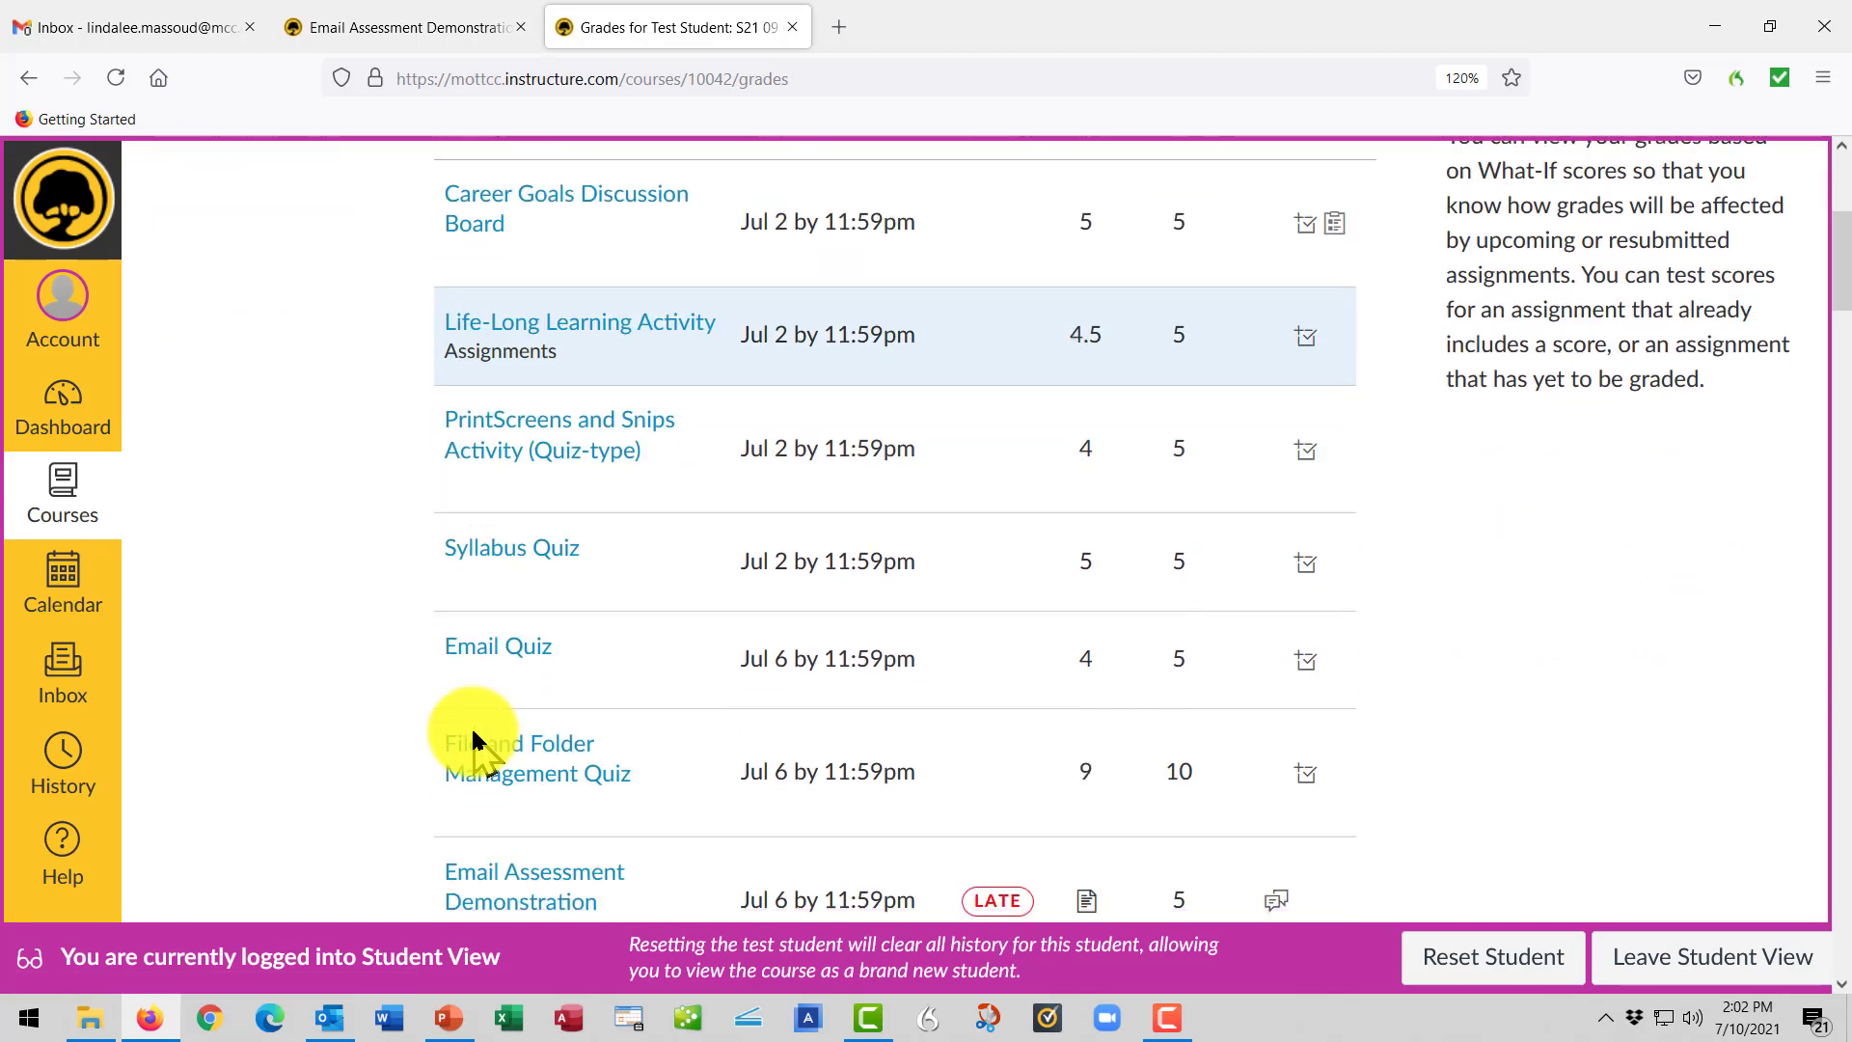
scroll(471, 725, "down", 2)
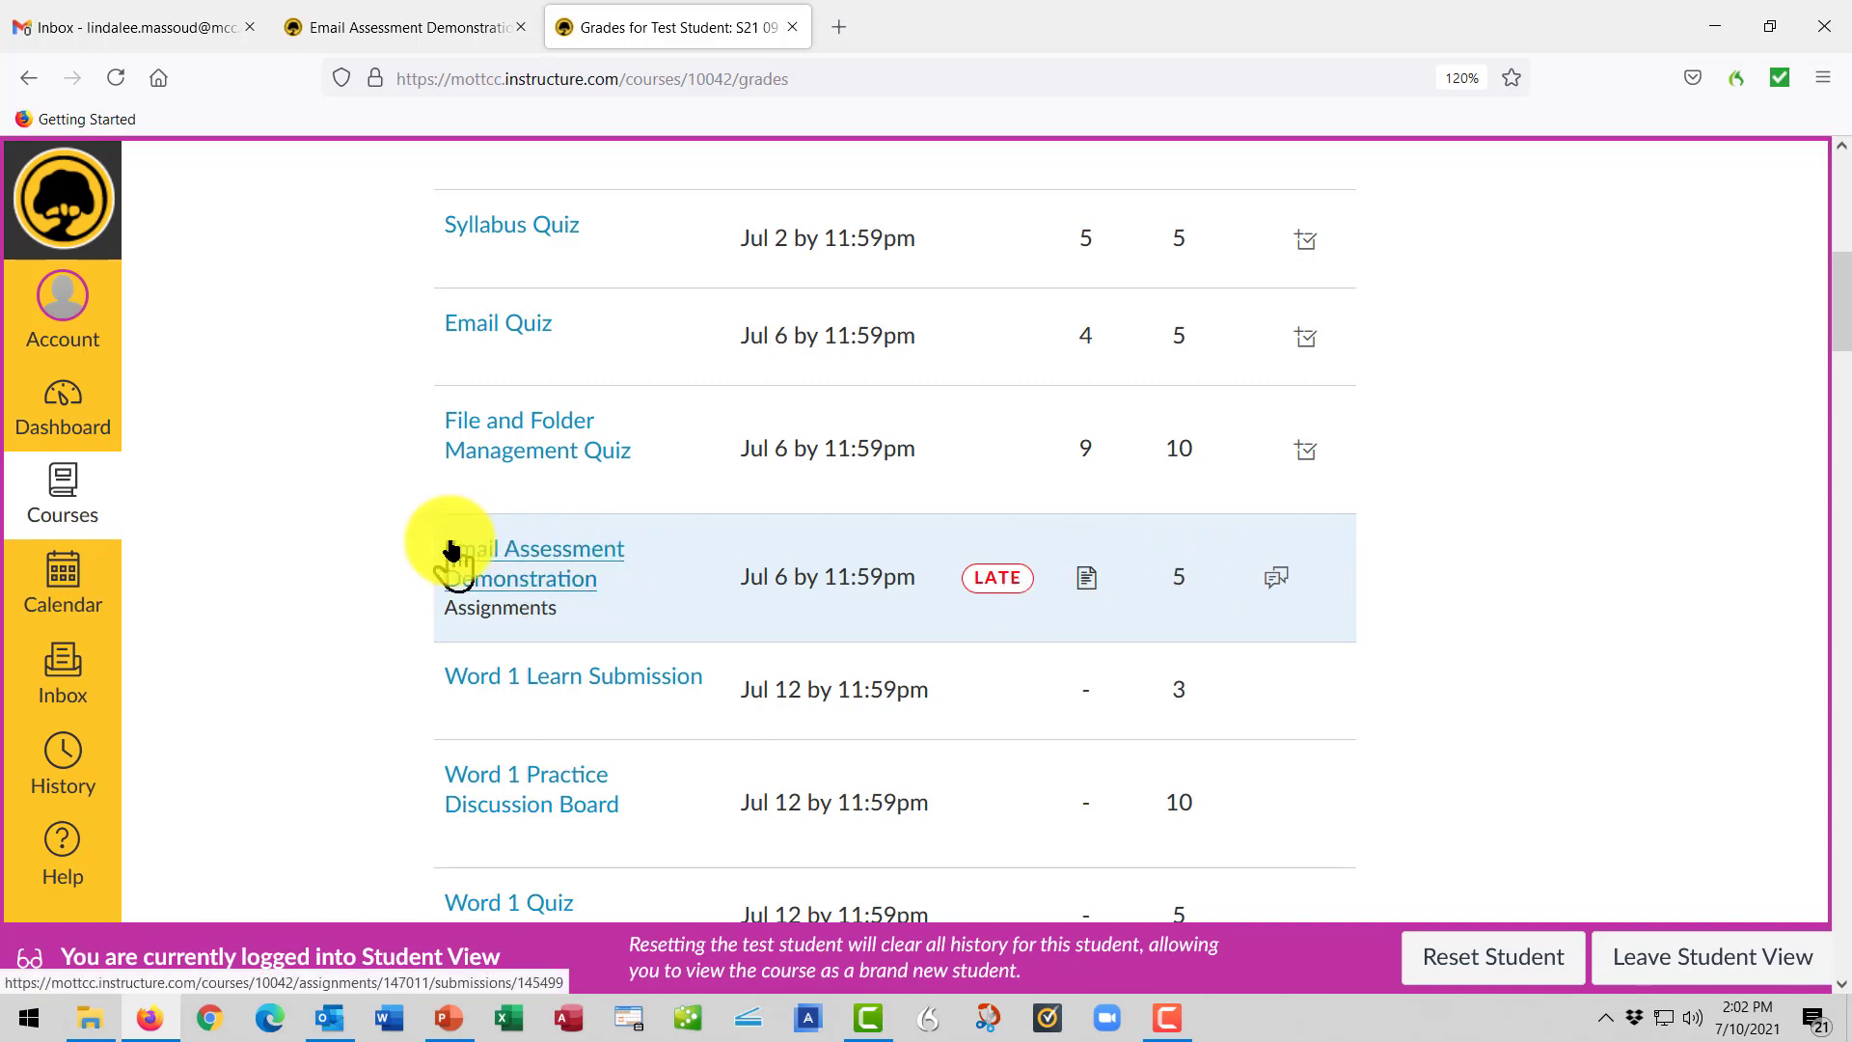
scroll(323, 525, "up", 8)
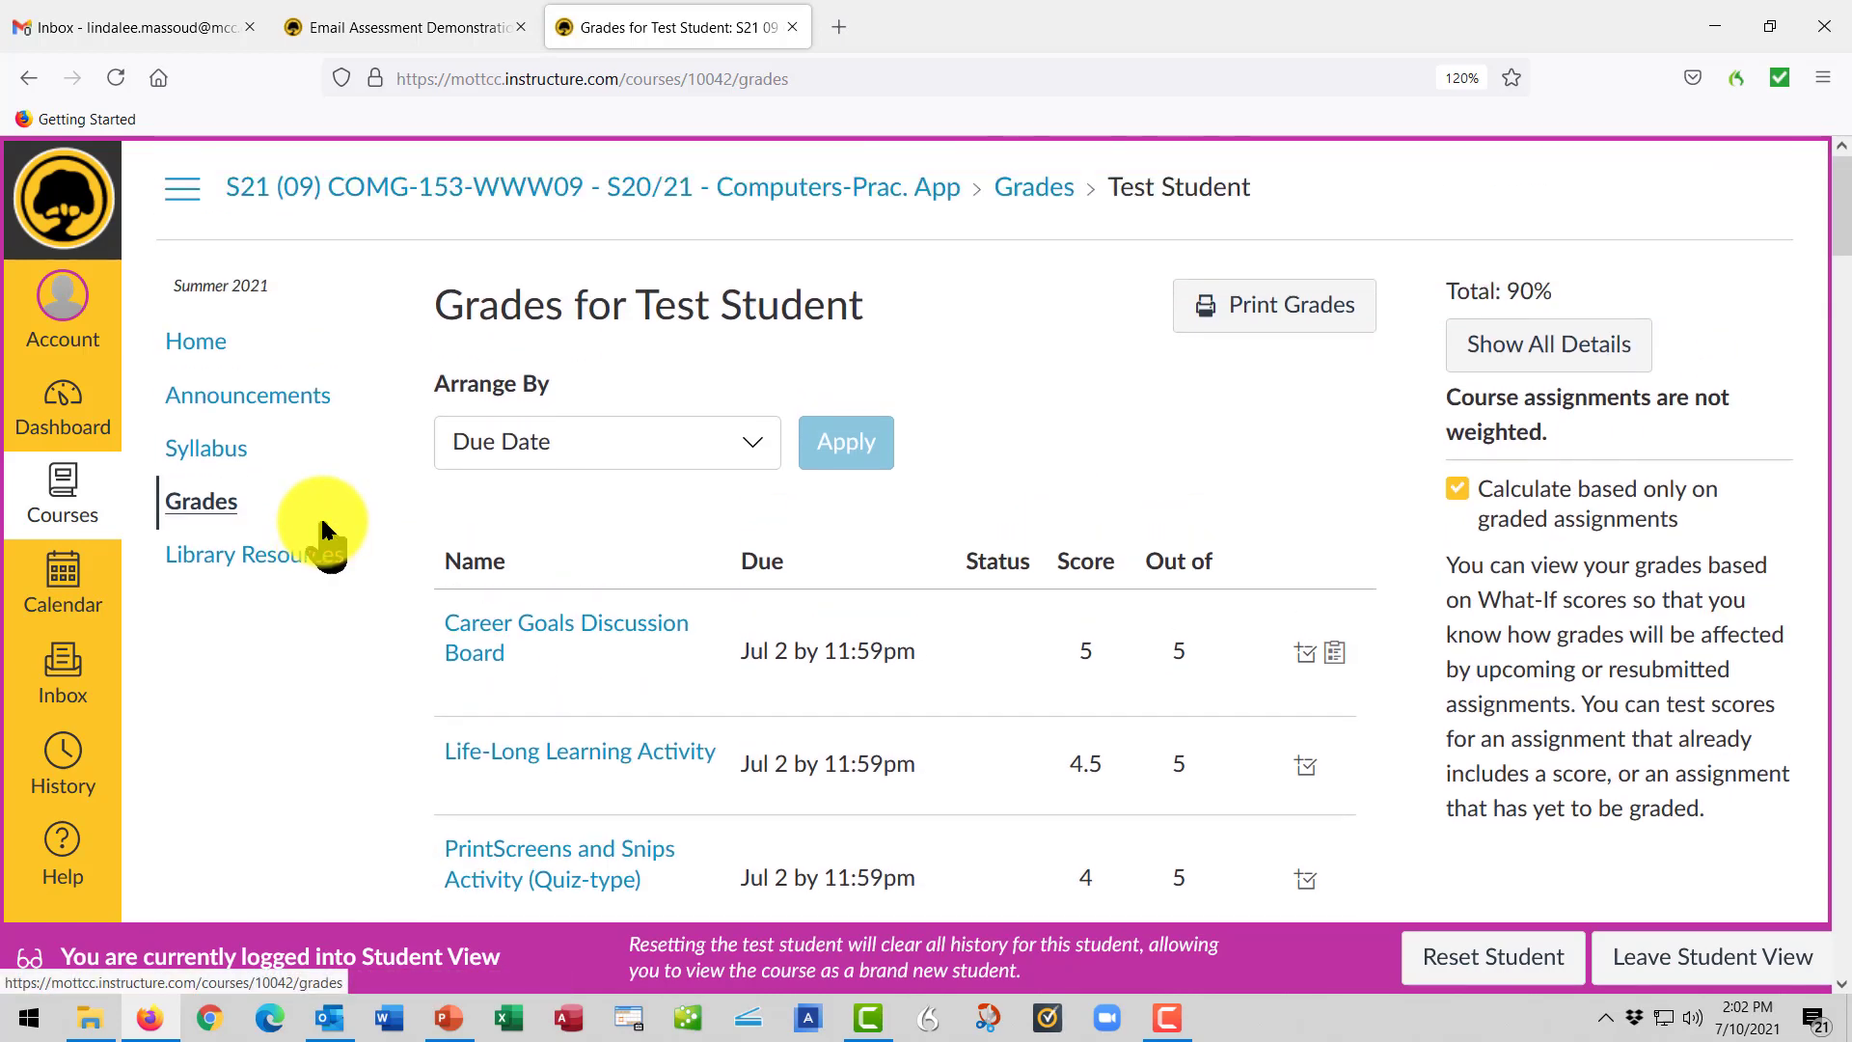